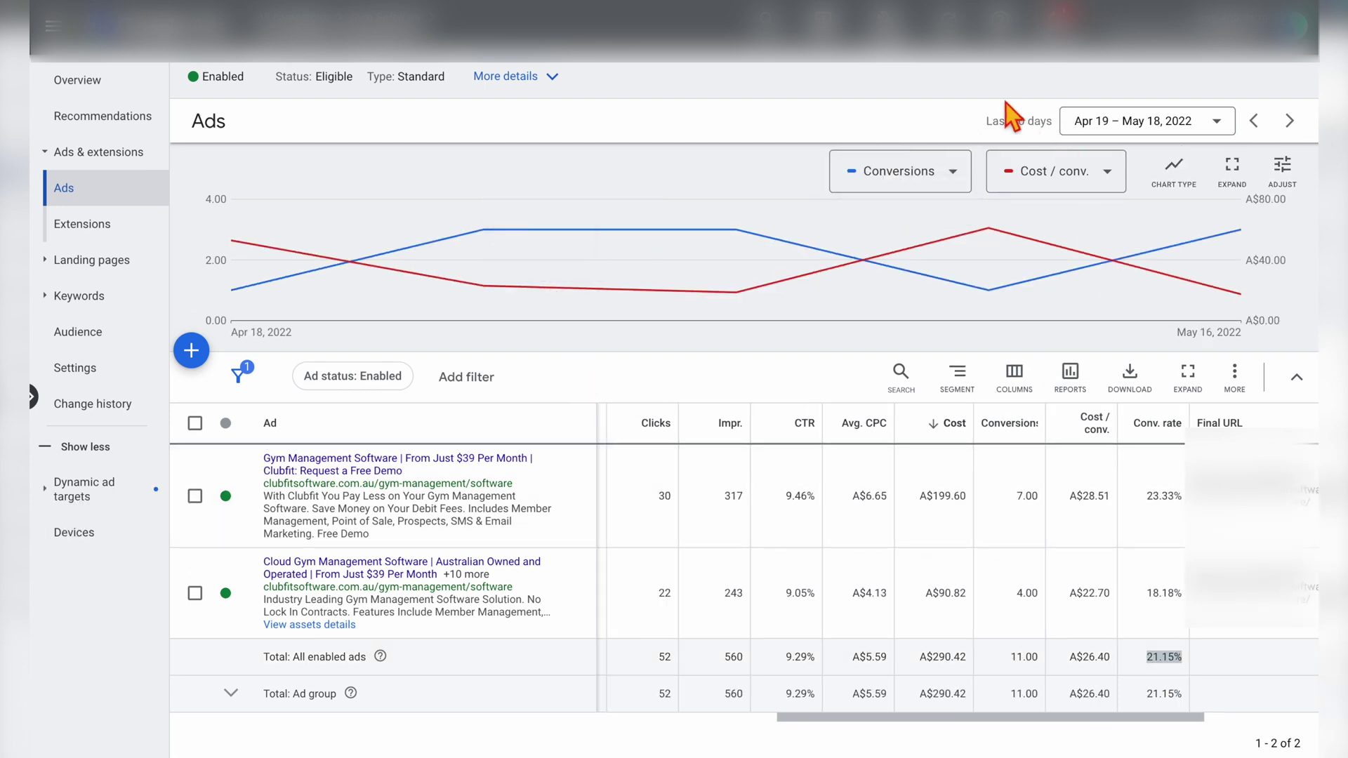
- Clear the text selection in the Ads report totals row
{"action": "left_click", "coordinate": [1074, 677]}
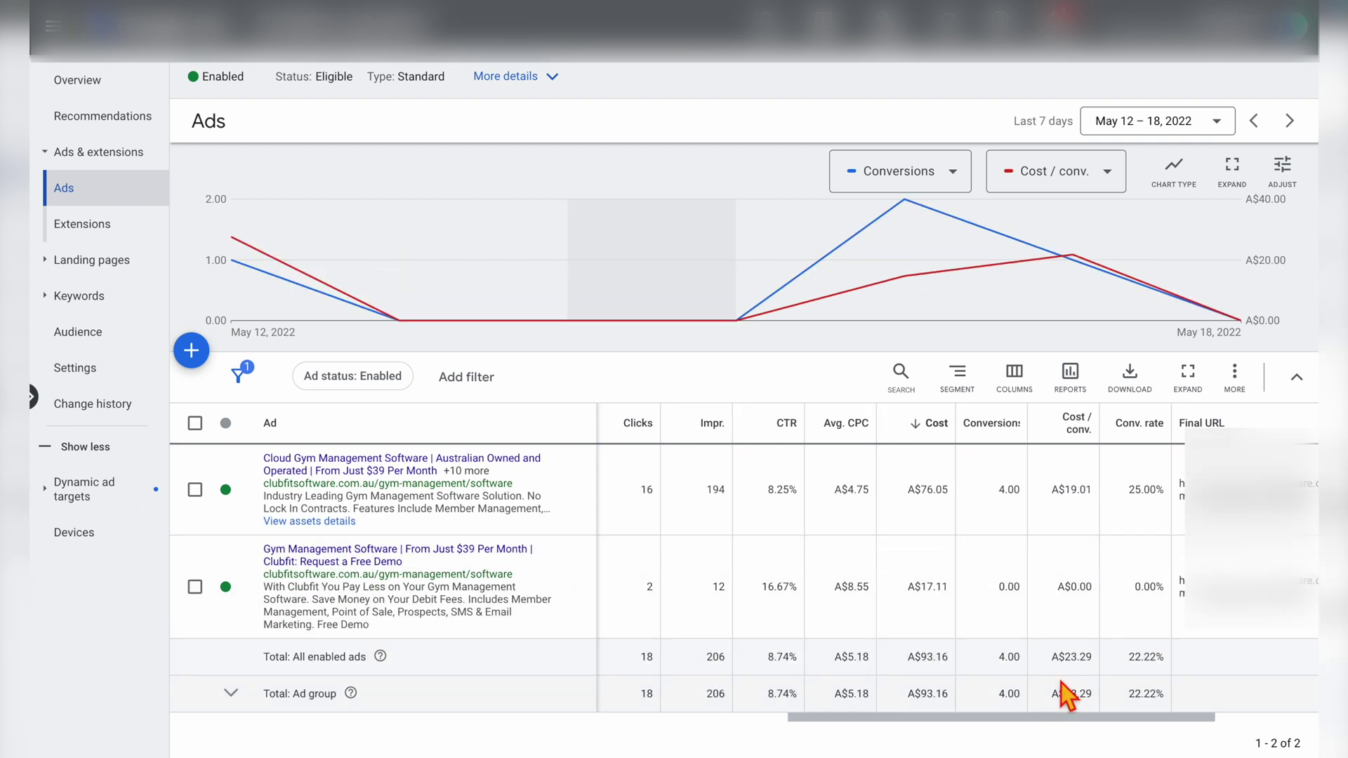
- Check the 22.22% conversion rate total, then bring up the expanded text ad's edit options
{"action": "left_click", "coordinate": [1054, 661]}
{"action": "left_click_drag", "start_coordinate": [1126, 658], "coordinate": [1167, 659]}
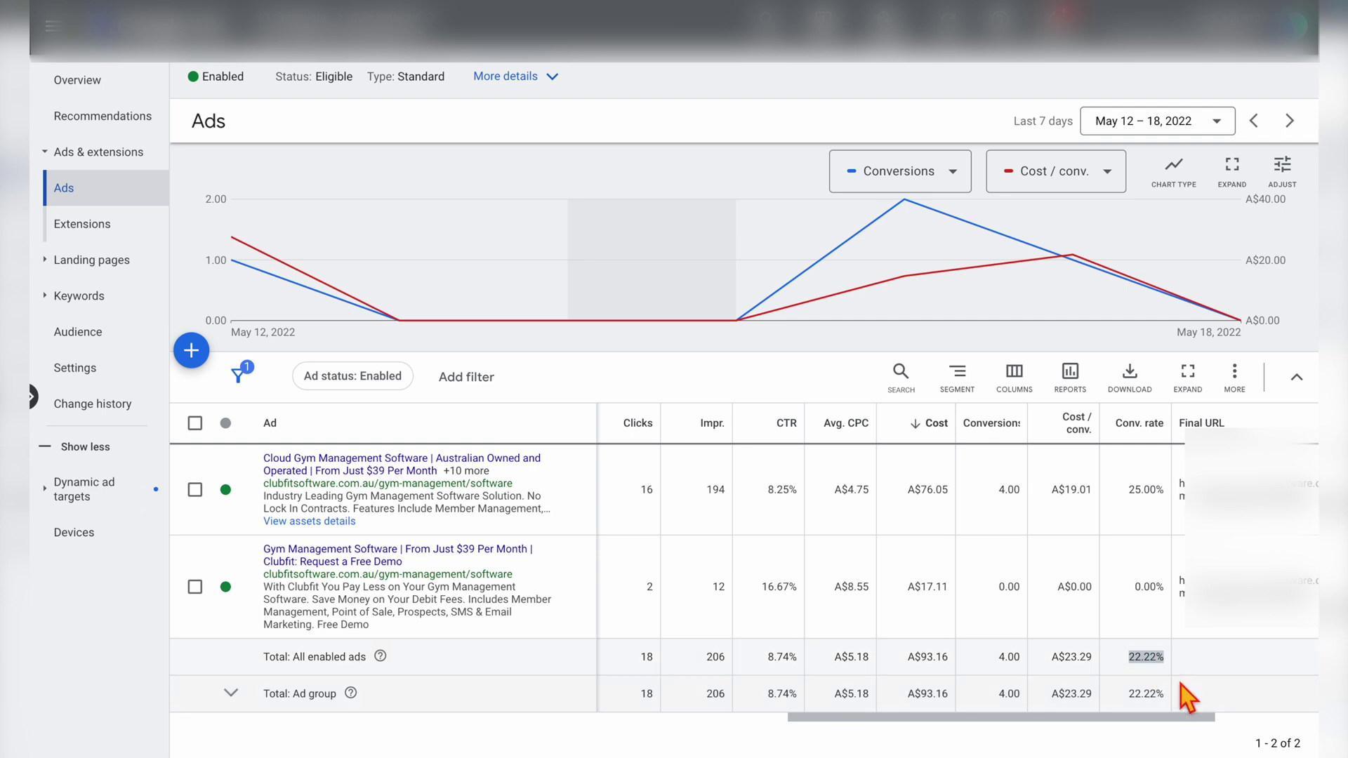
{"action": "left_click", "coordinate": [1052, 670]}
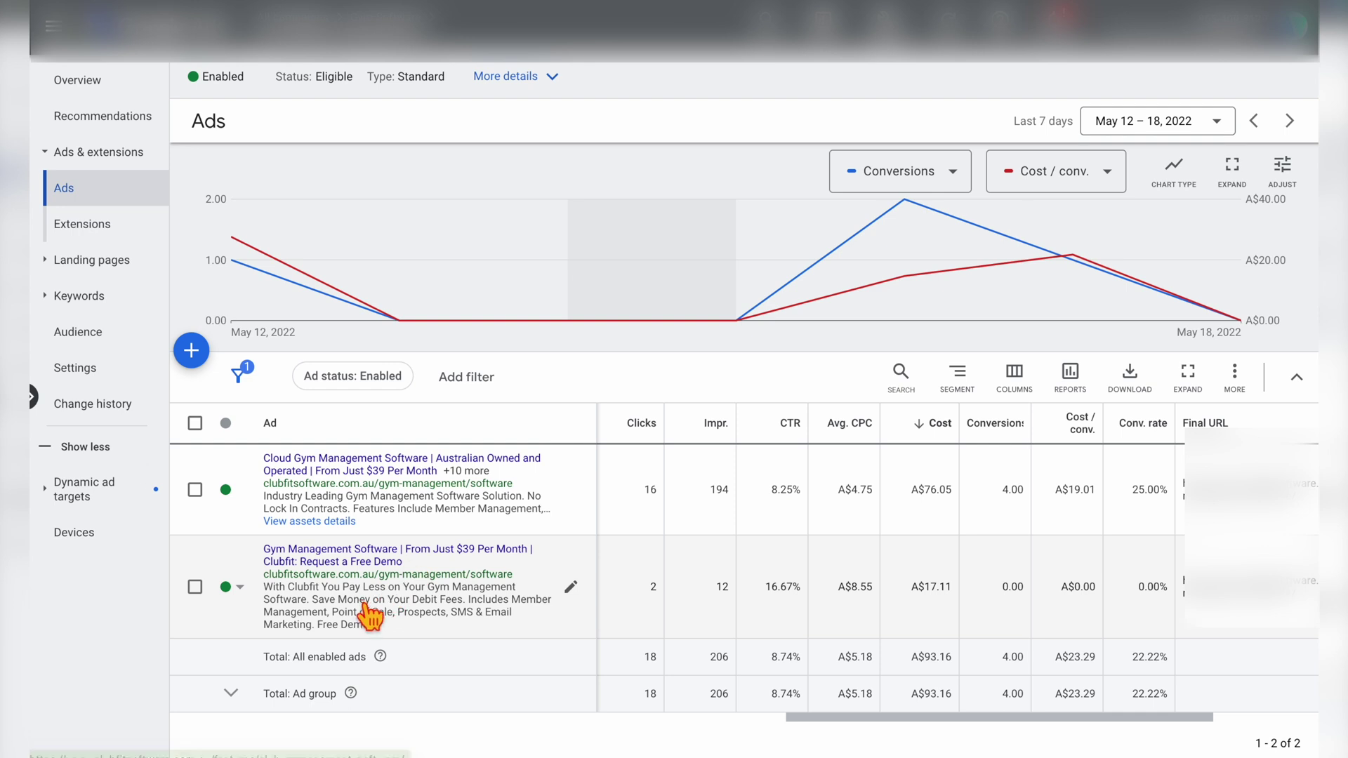
{"action": "left_click", "coordinate": [571, 586]}
- Open the expanded text ad in the editor and scroll through its fields
{"action": "left_click", "coordinate": [611, 632]}
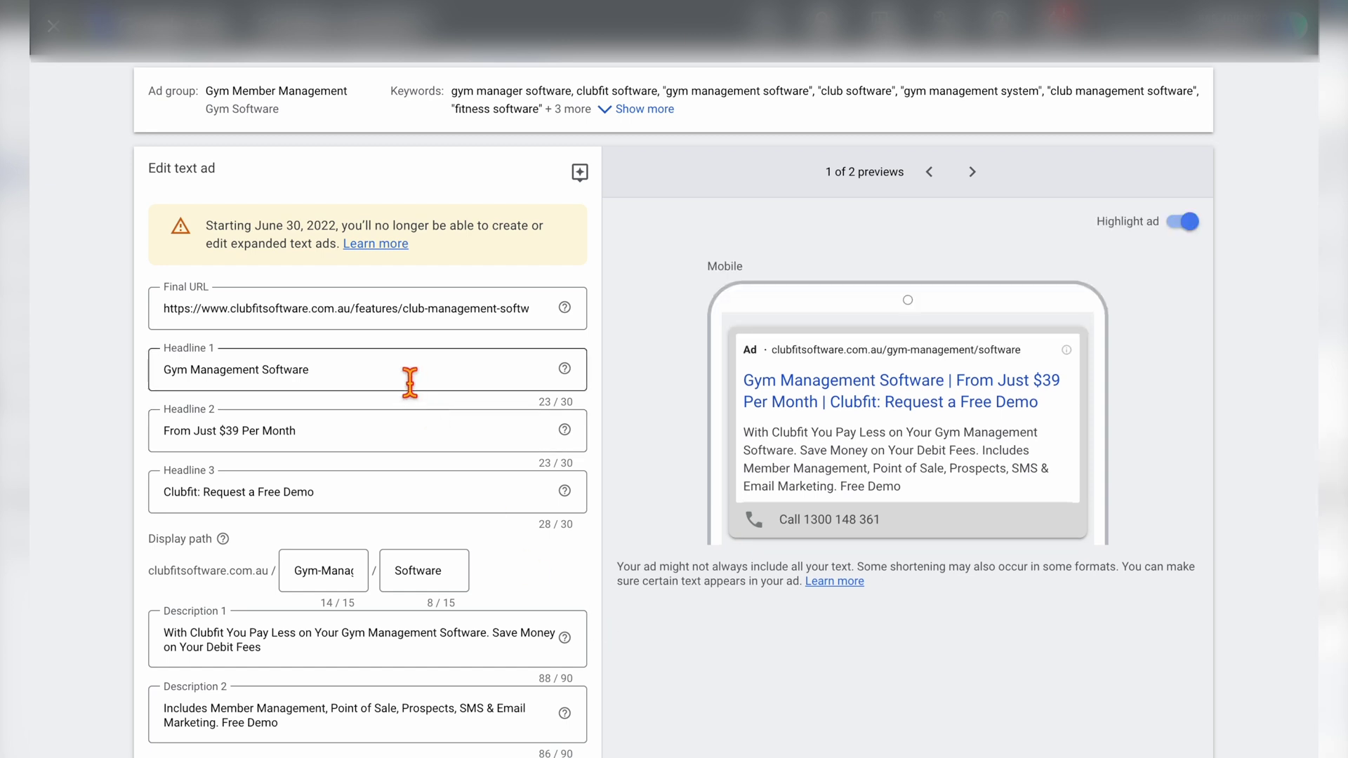
{"action": "scroll", "coordinate": [445, 482], "scroll_direction": "down", "scroll_amount": 3}
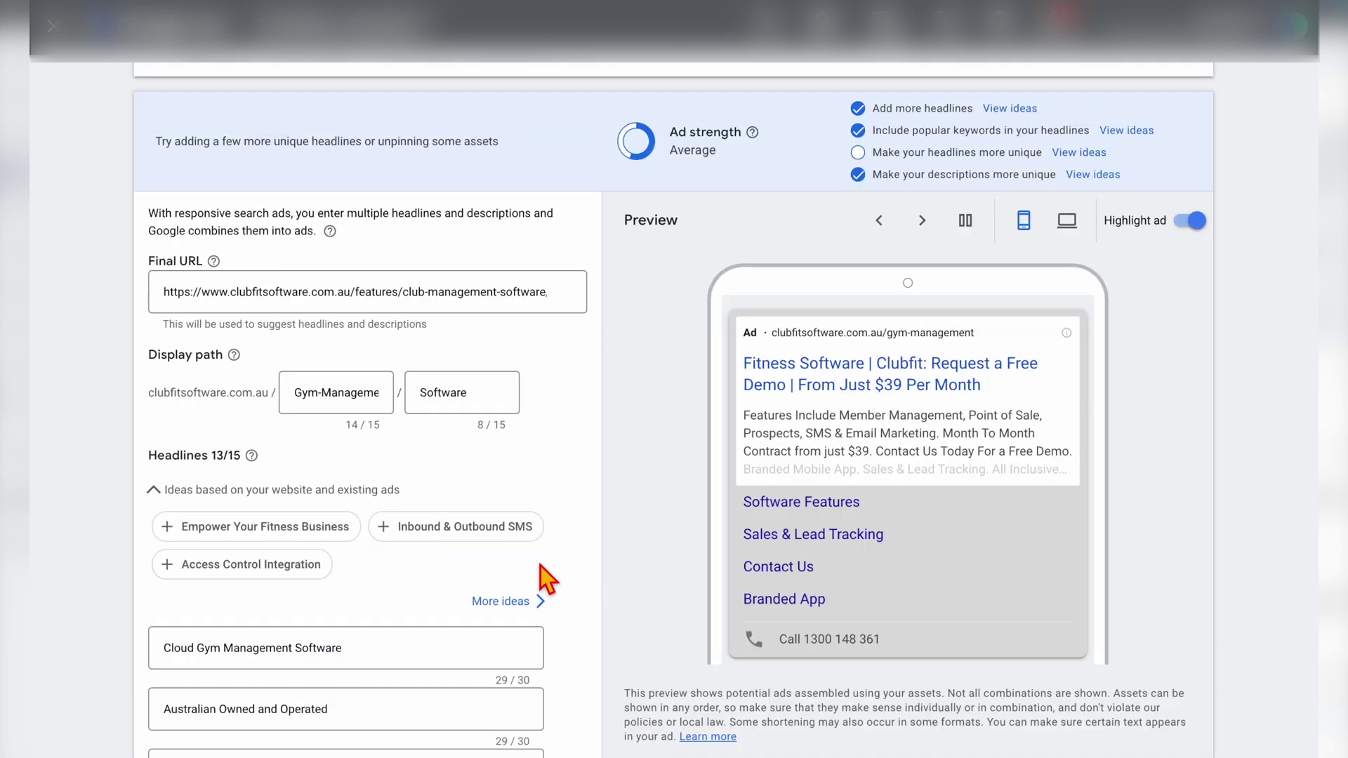
{"action": "scroll", "coordinate": [548, 579], "scroll_direction": "down", "scroll_amount": 9}
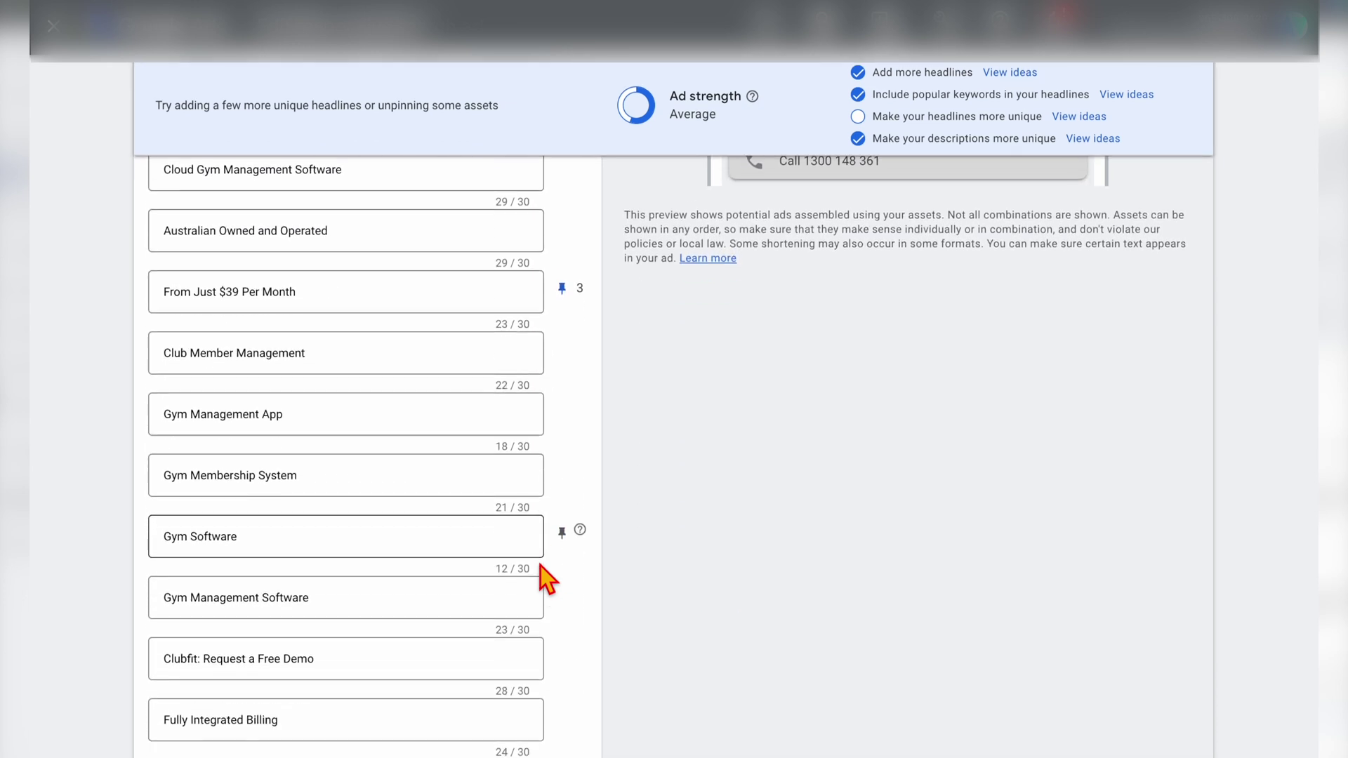
{"action": "scroll", "coordinate": [542, 577], "scroll_direction": "down", "scroll_amount": 10}
{"action": "scroll", "coordinate": [541, 577], "scroll_direction": "up", "scroll_amount": 15}
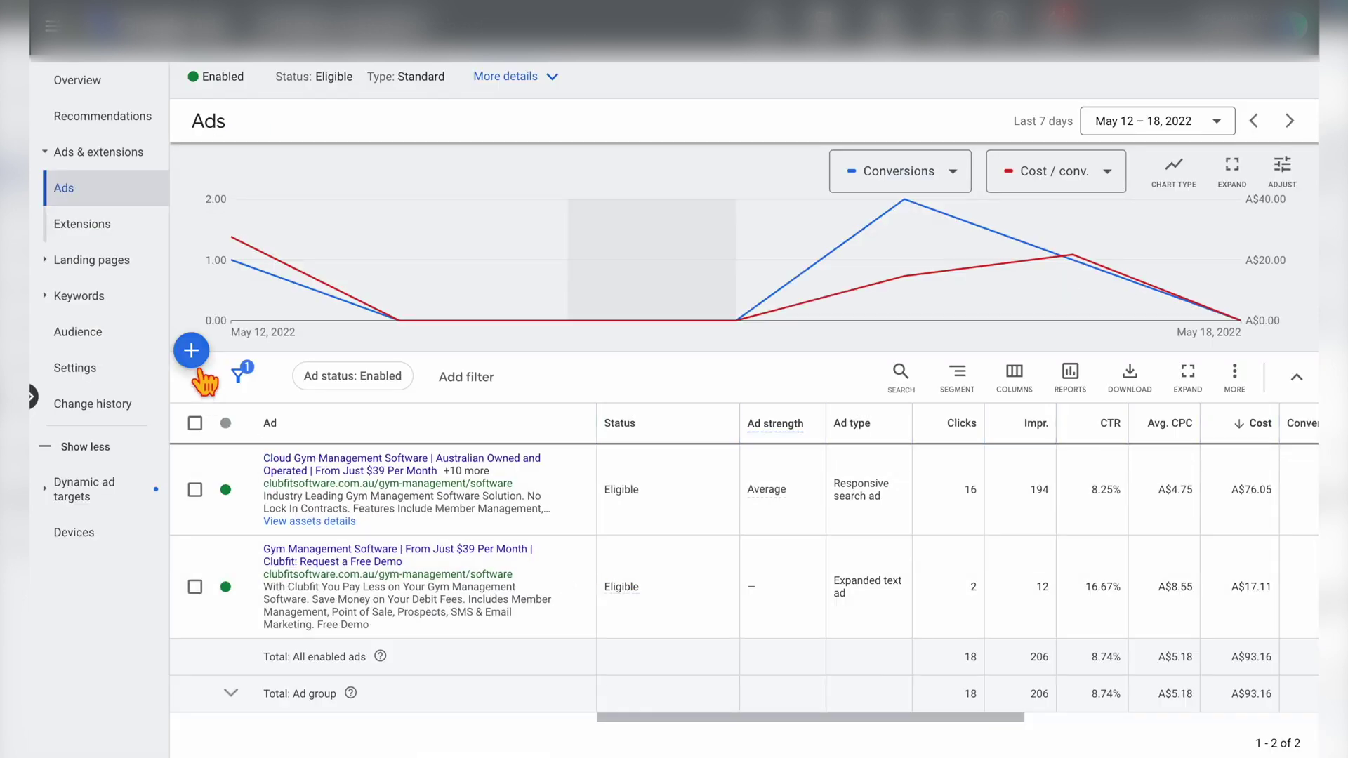
- Sort ads by Ad, copy the responsive search ad, and start pasting it into an ad group
{"action": "left_click", "coordinate": [270, 422]}
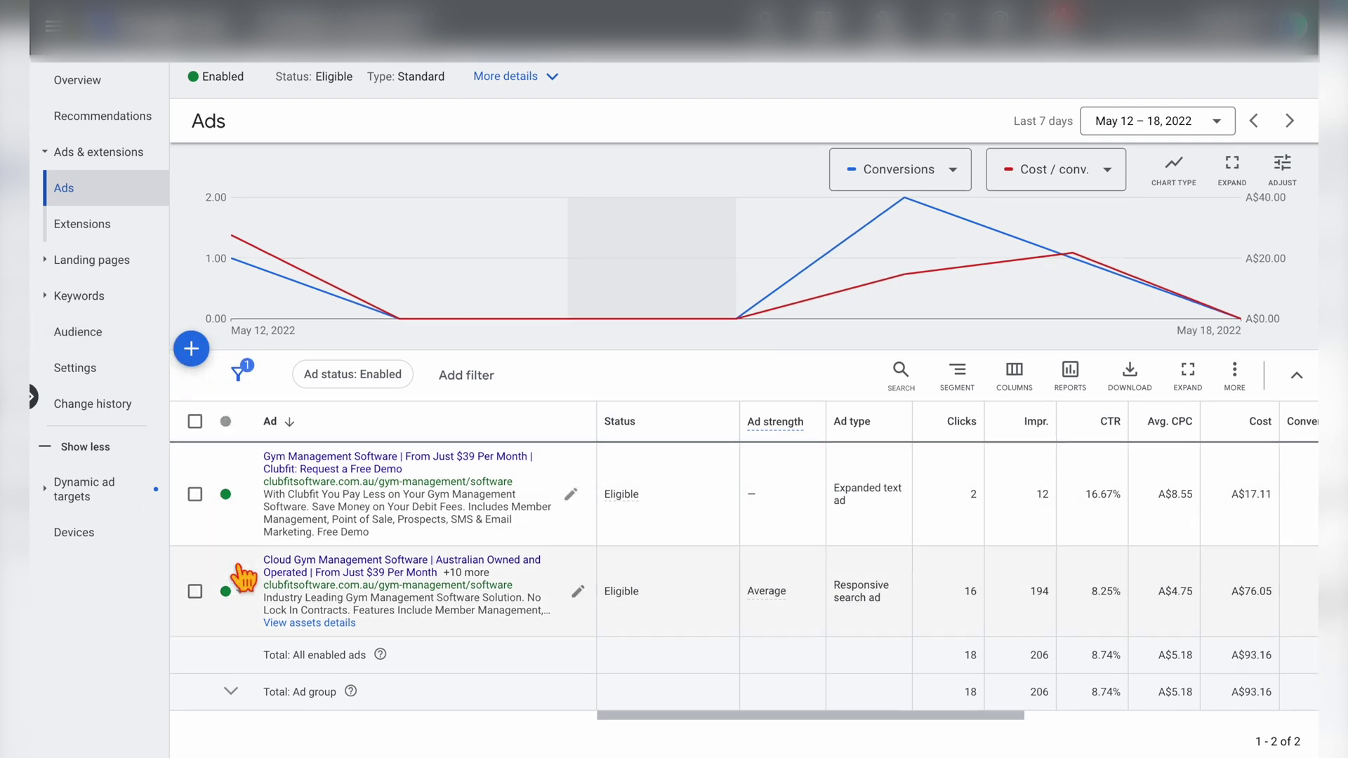
{"action": "left_click", "coordinate": [195, 592]}
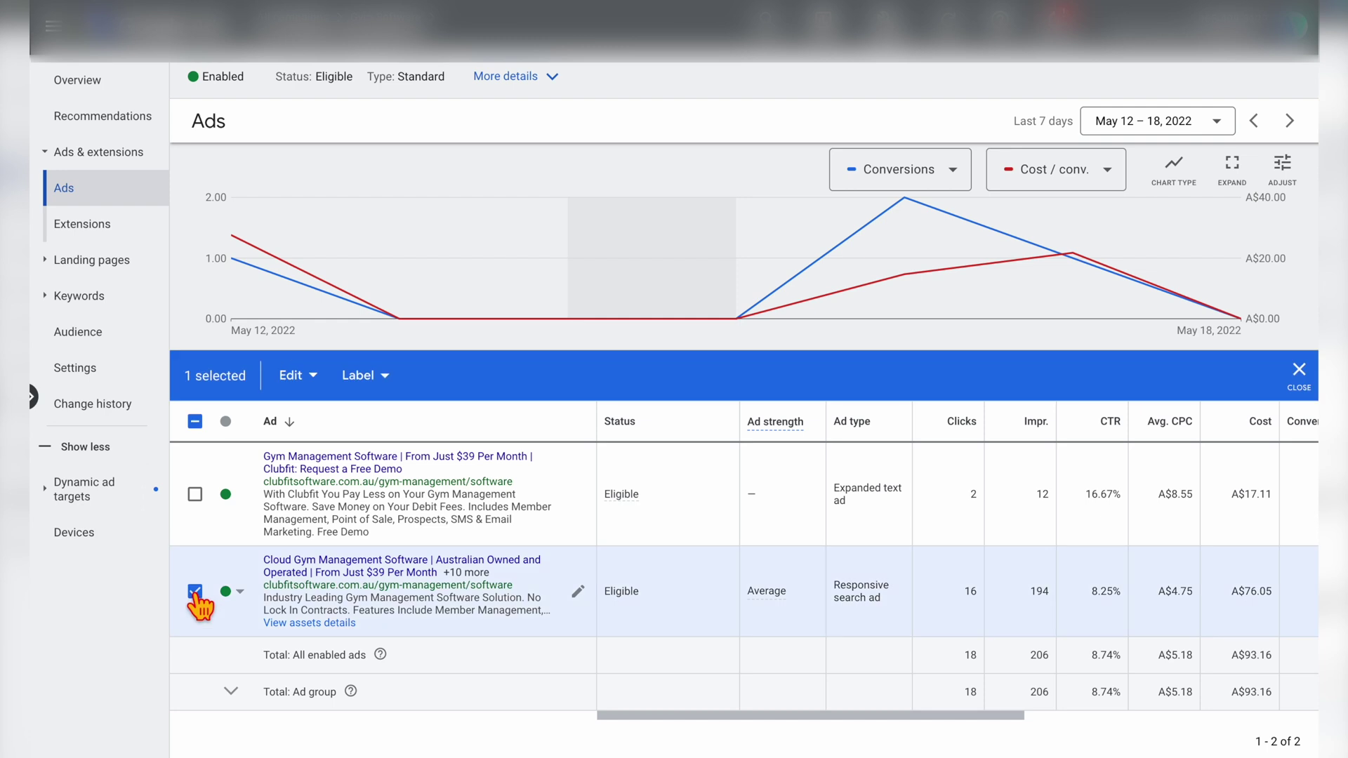
{"action": "left_click", "coordinate": [316, 379]}
{"action": "left_click", "coordinate": [160, 172]}
{"action": "left_click", "coordinate": [1298, 374]}
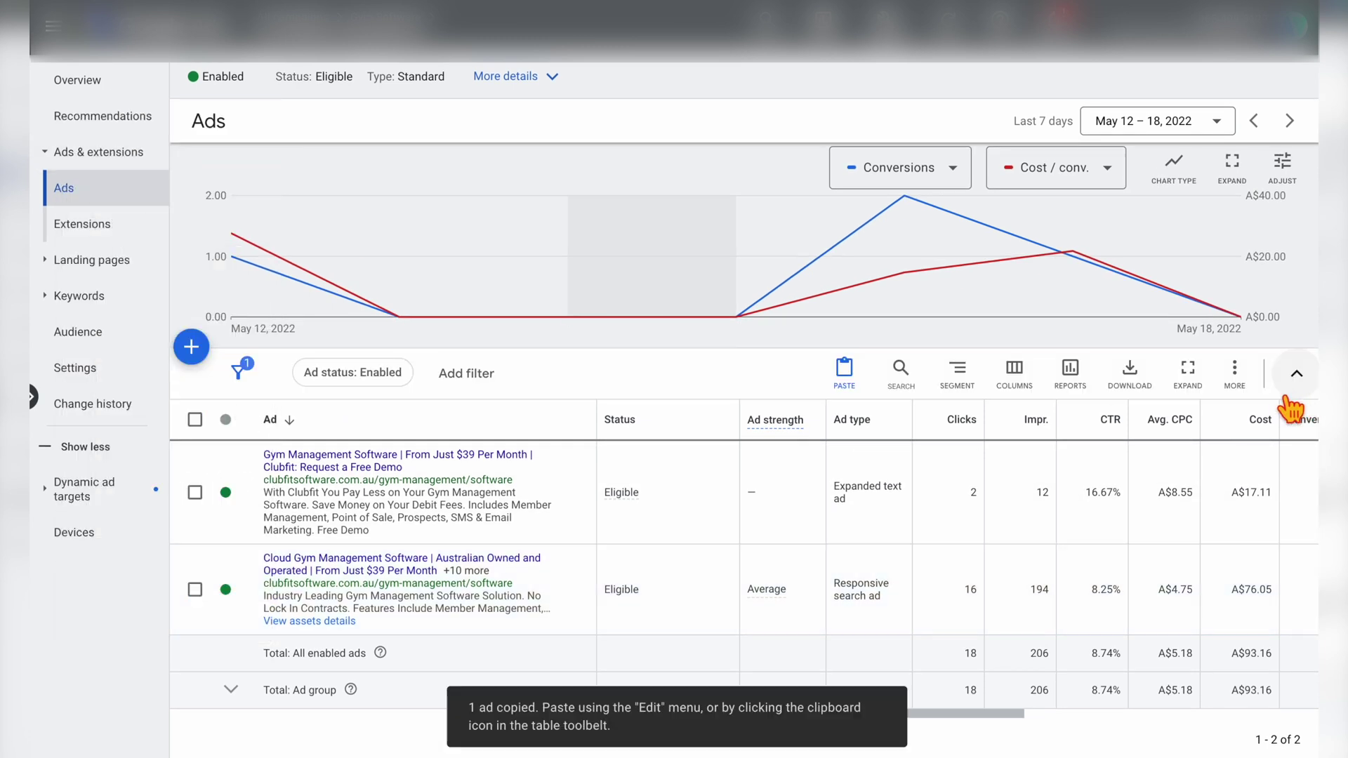
{"action": "left_click", "coordinate": [1246, 388]}
{"action": "left_click", "coordinate": [1088, 428]}
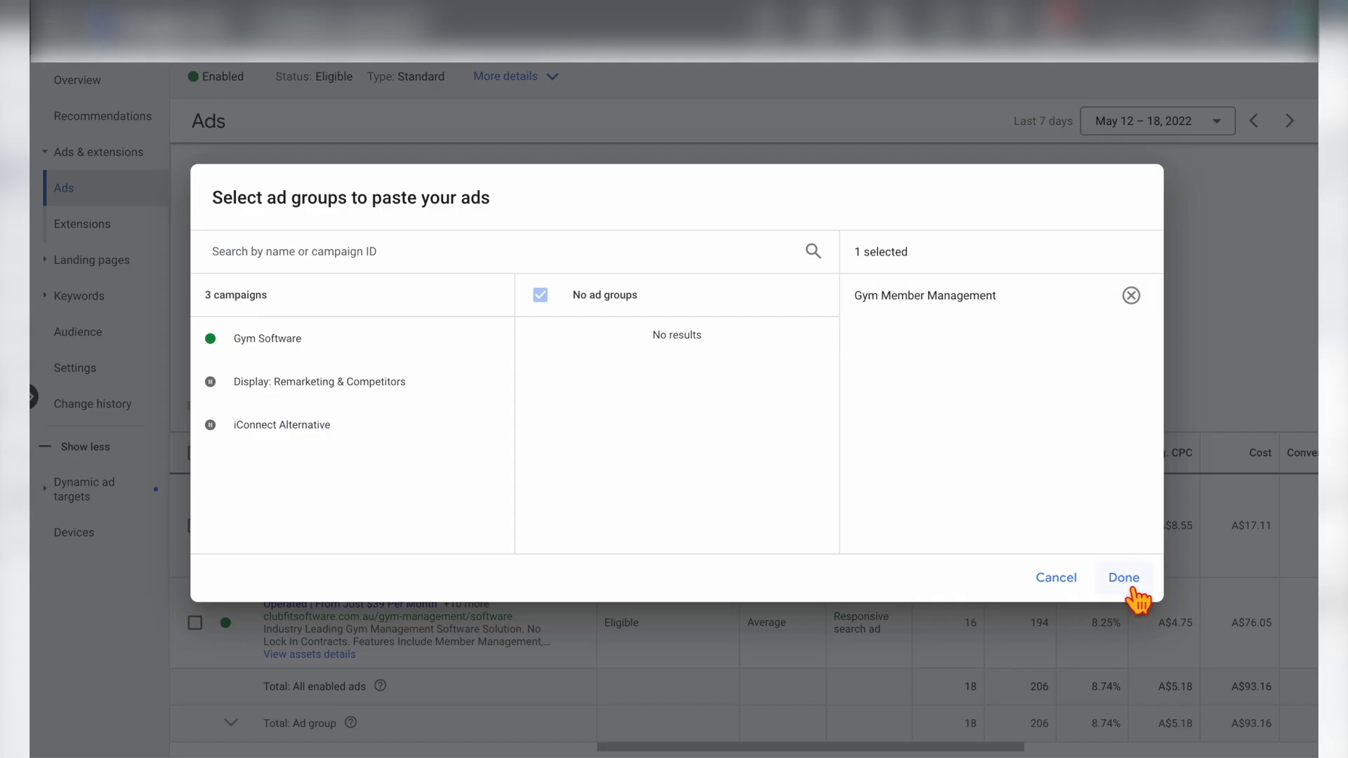
- Paste the ad into Gym Member Management, allowing a duplicate if it already exists
{"action": "left_click", "coordinate": [1124, 578]}
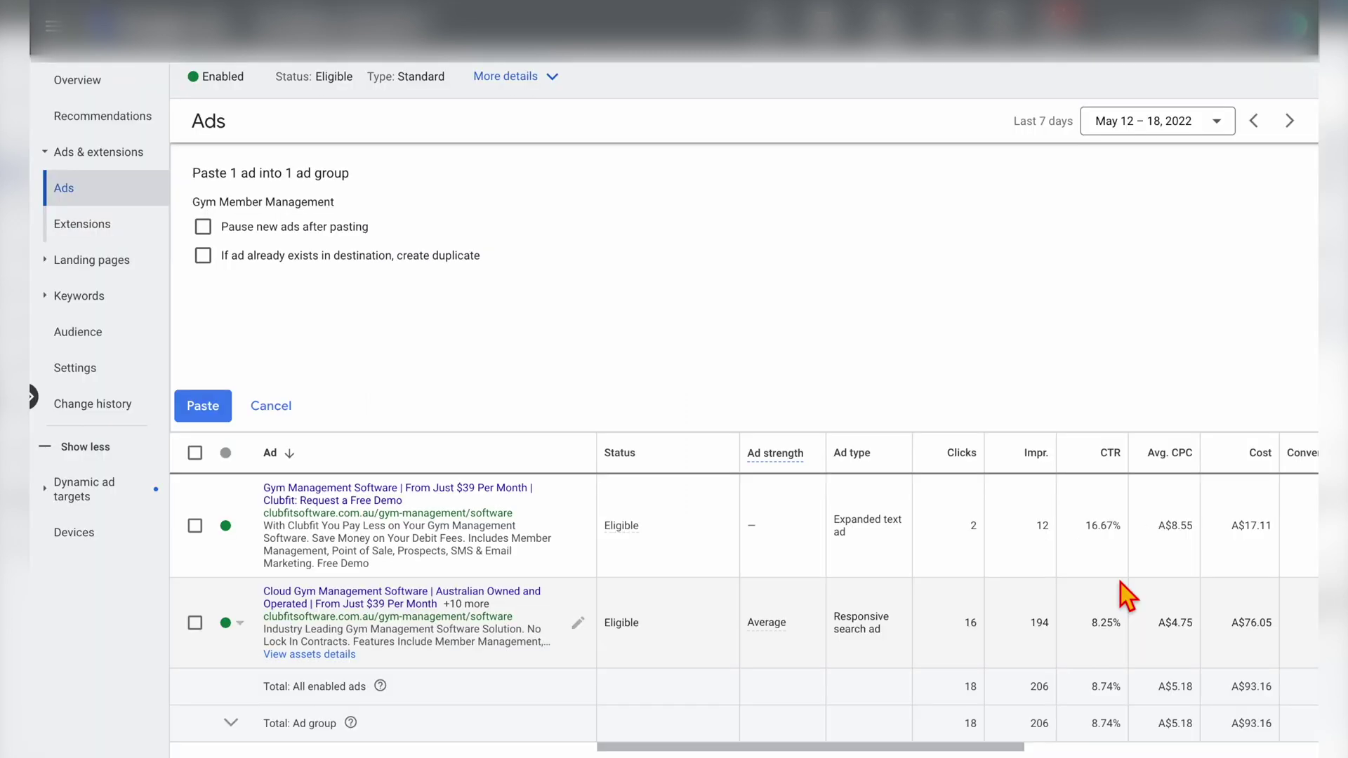
{"action": "left_click", "coordinate": [210, 266]}
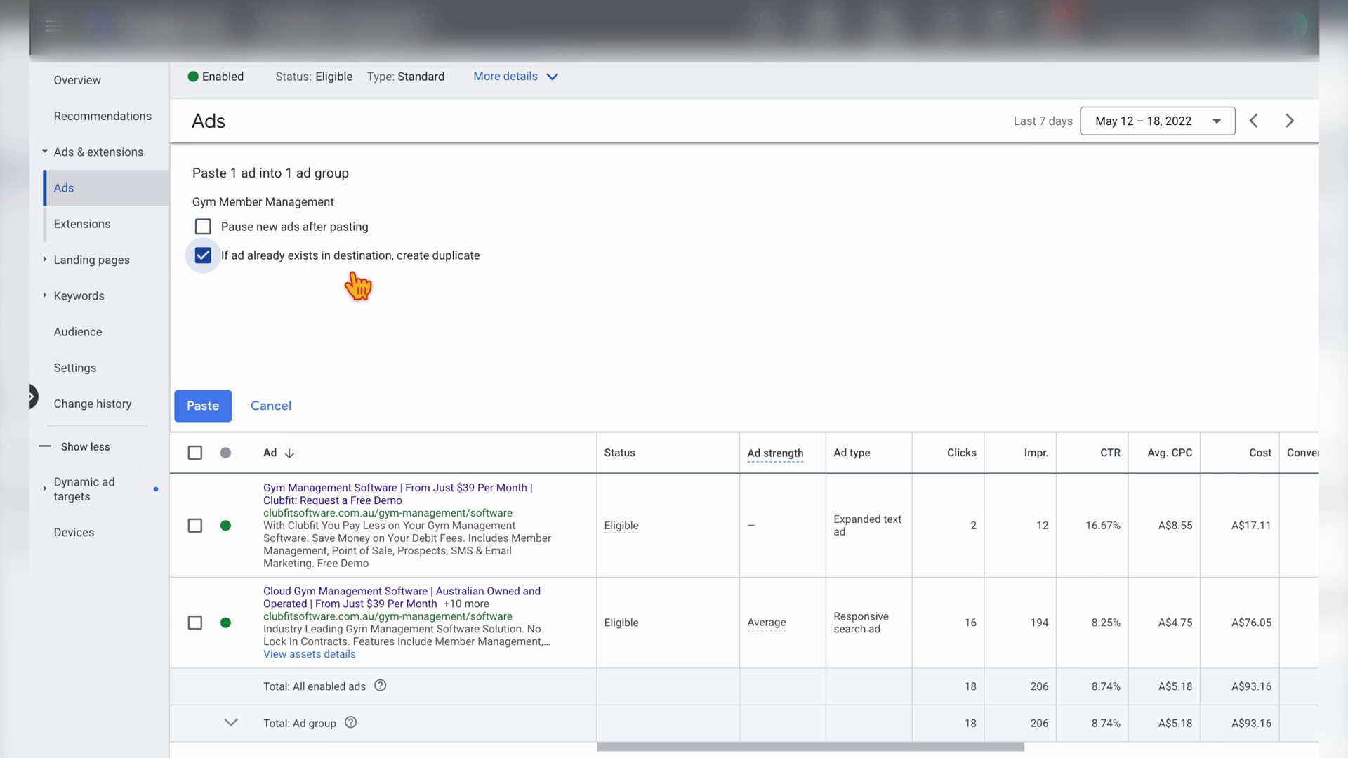
{"action": "left_click", "coordinate": [207, 407]}
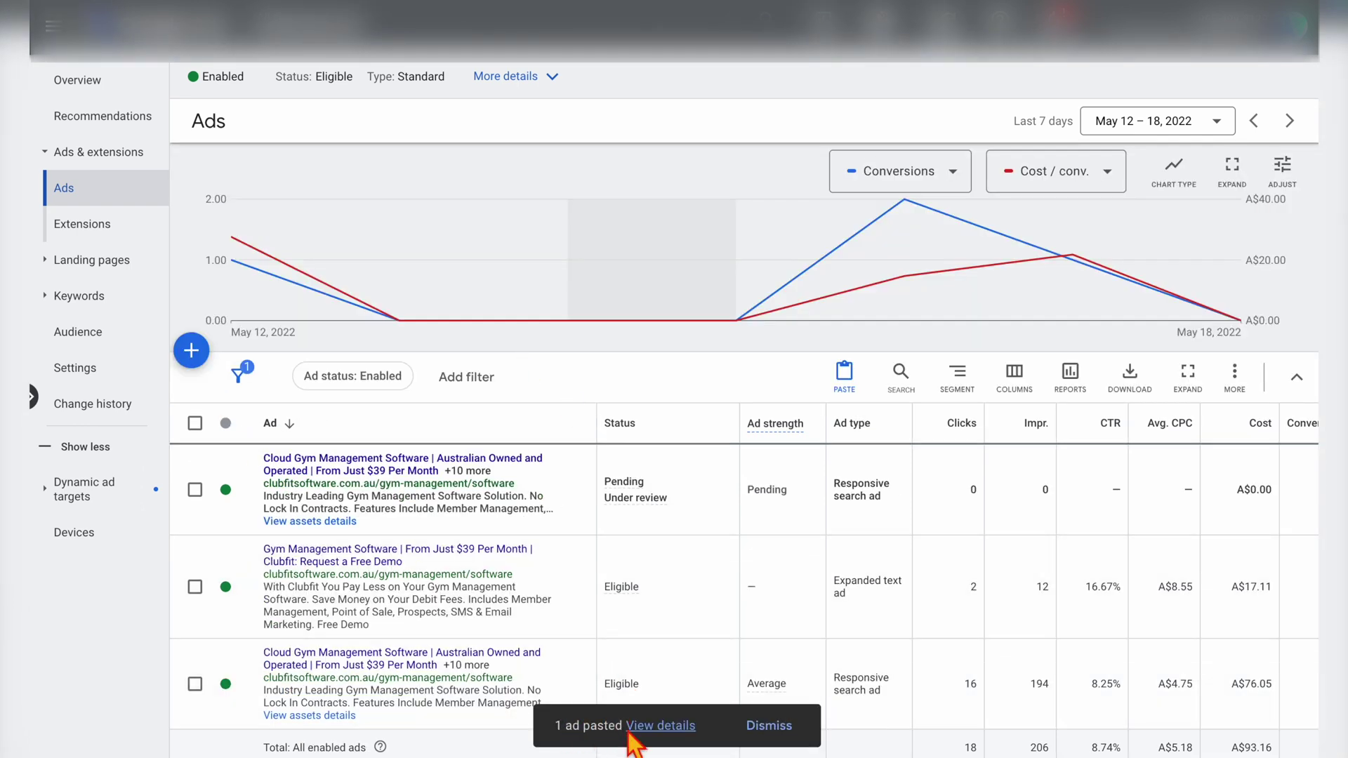
- Dismiss the '1 ad pasted' notice and open the new pending ad for editing
{"action": "left_click", "coordinate": [772, 728]}
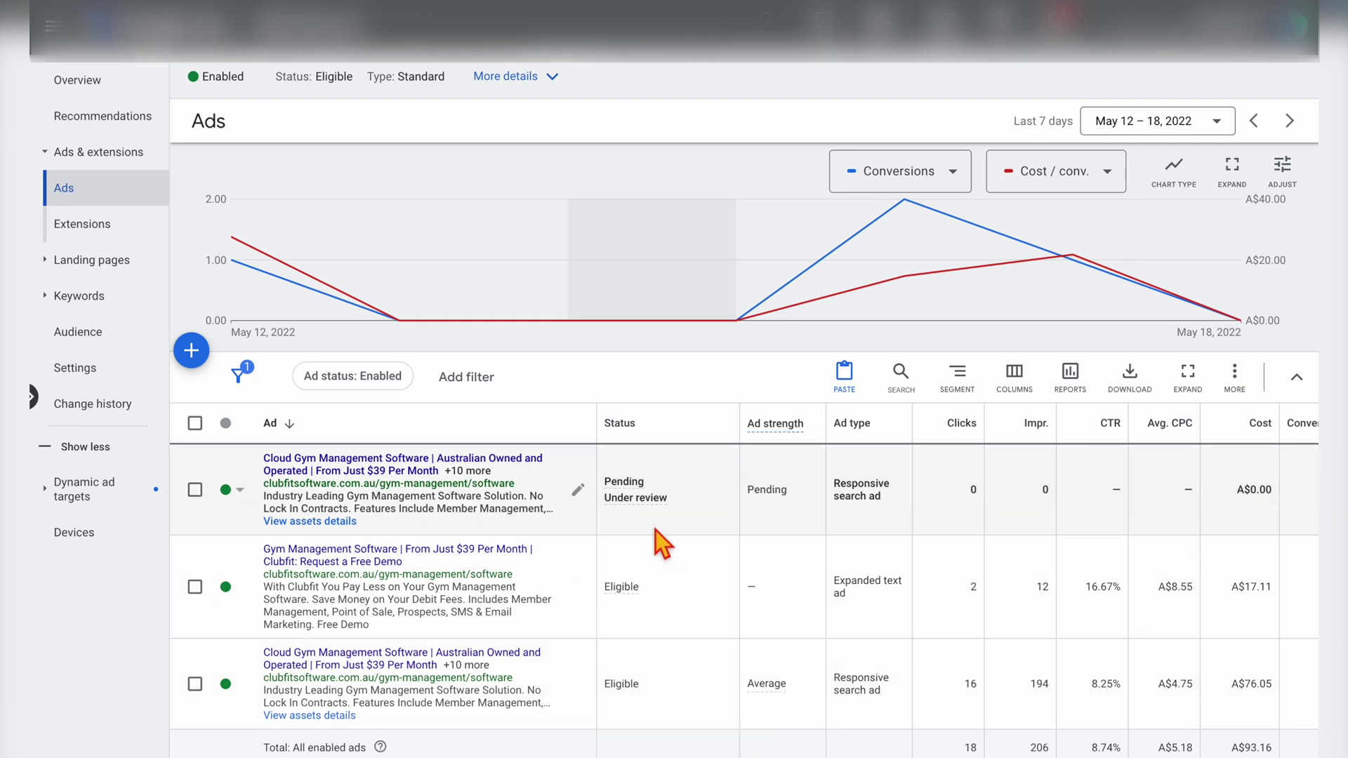
{"action": "left_click", "coordinate": [577, 493]}
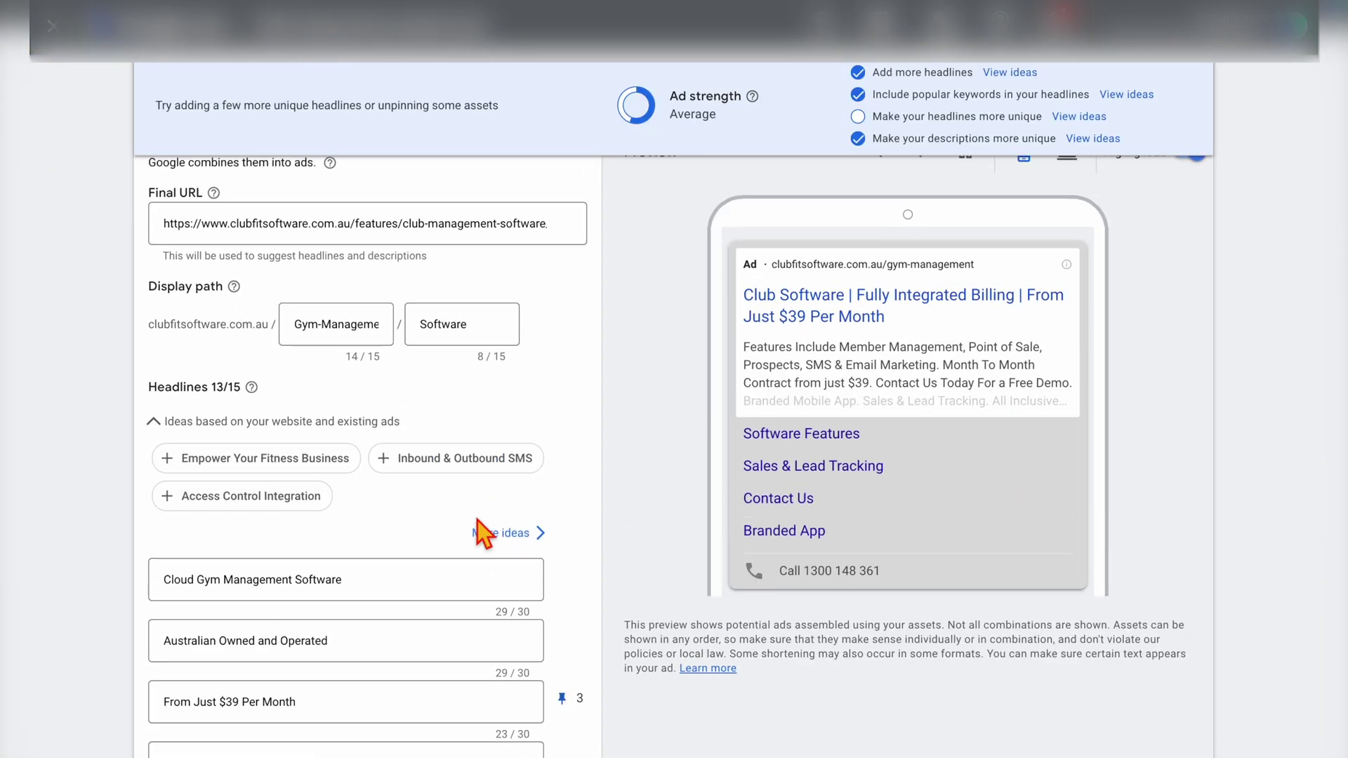
- Select the 'From Just $39 Per Month' headline text
{"action": "scroll", "coordinate": [477, 520], "scroll_direction": "down", "scroll_amount": 5}
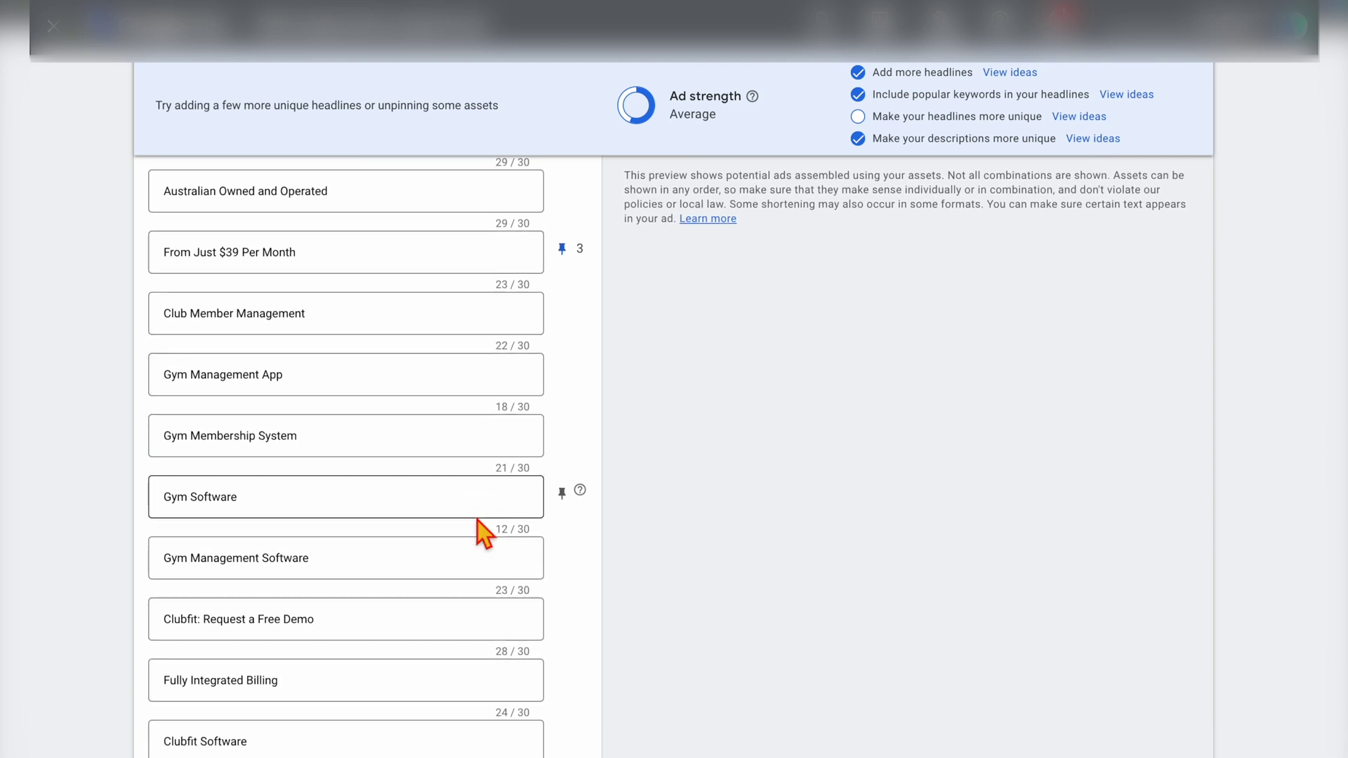
{"action": "scroll", "coordinate": [480, 525], "scroll_direction": "up", "scroll_amount": 3}
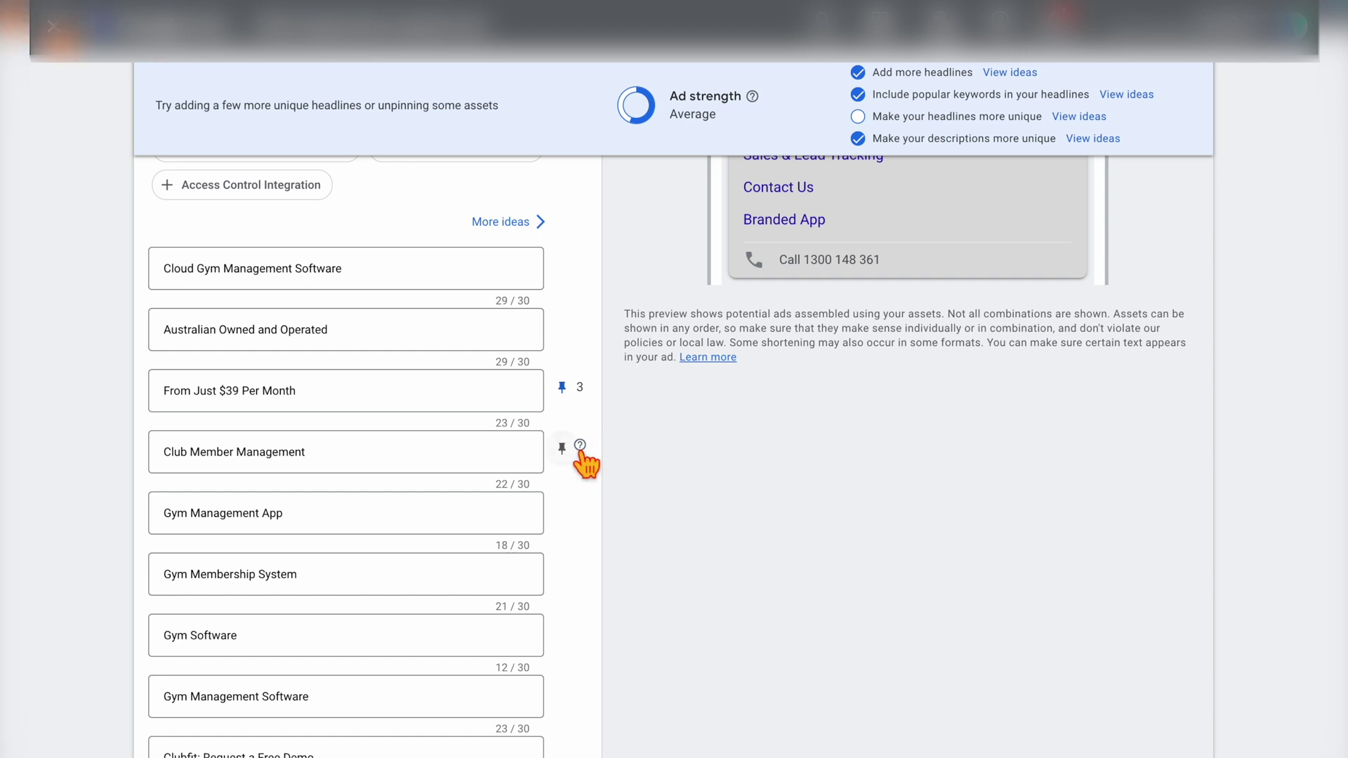
{"action": "left_click_drag", "start_coordinate": [430, 405], "coordinate": [166, 393]}
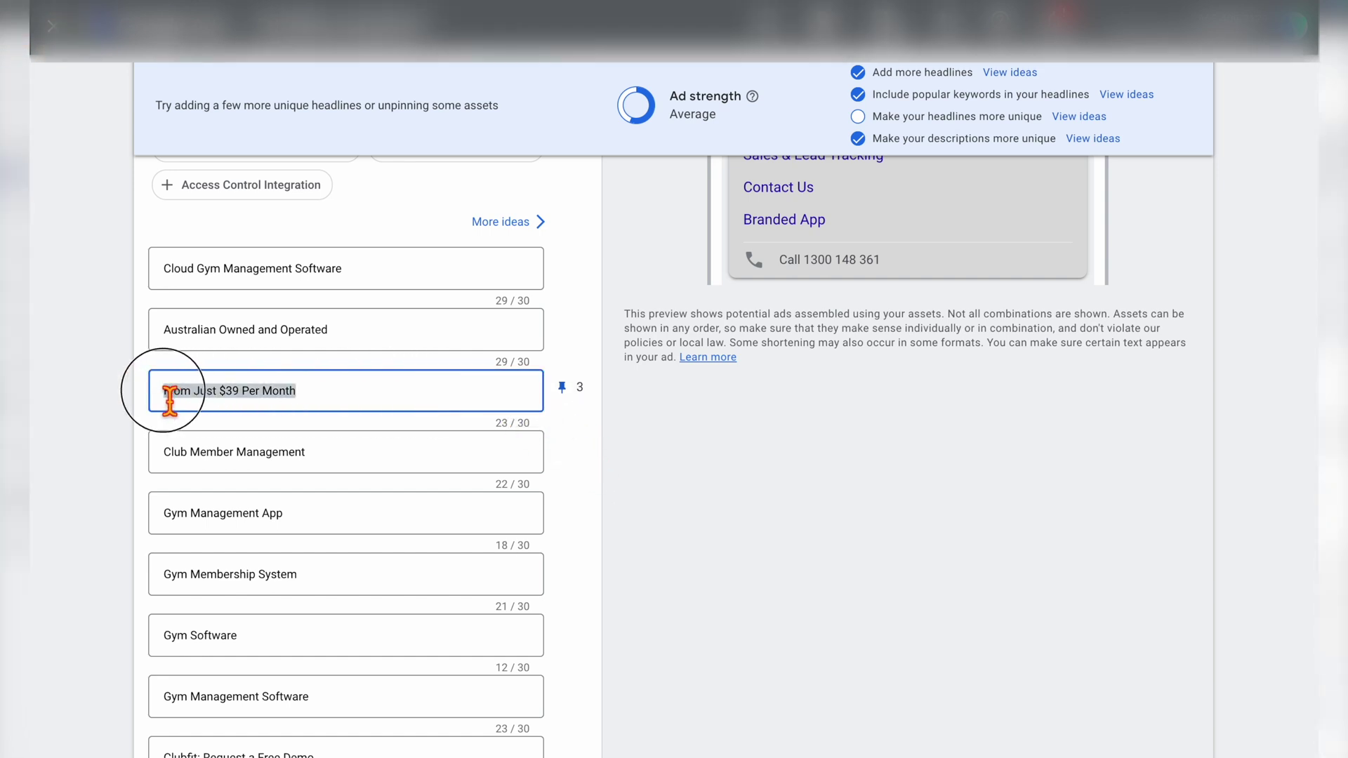
{"action": "scroll", "coordinate": [578, 416], "scroll_direction": "down", "scroll_amount": 10}
{"action": "scroll", "coordinate": [574, 413], "scroll_direction": "up", "scroll_amount": 2}
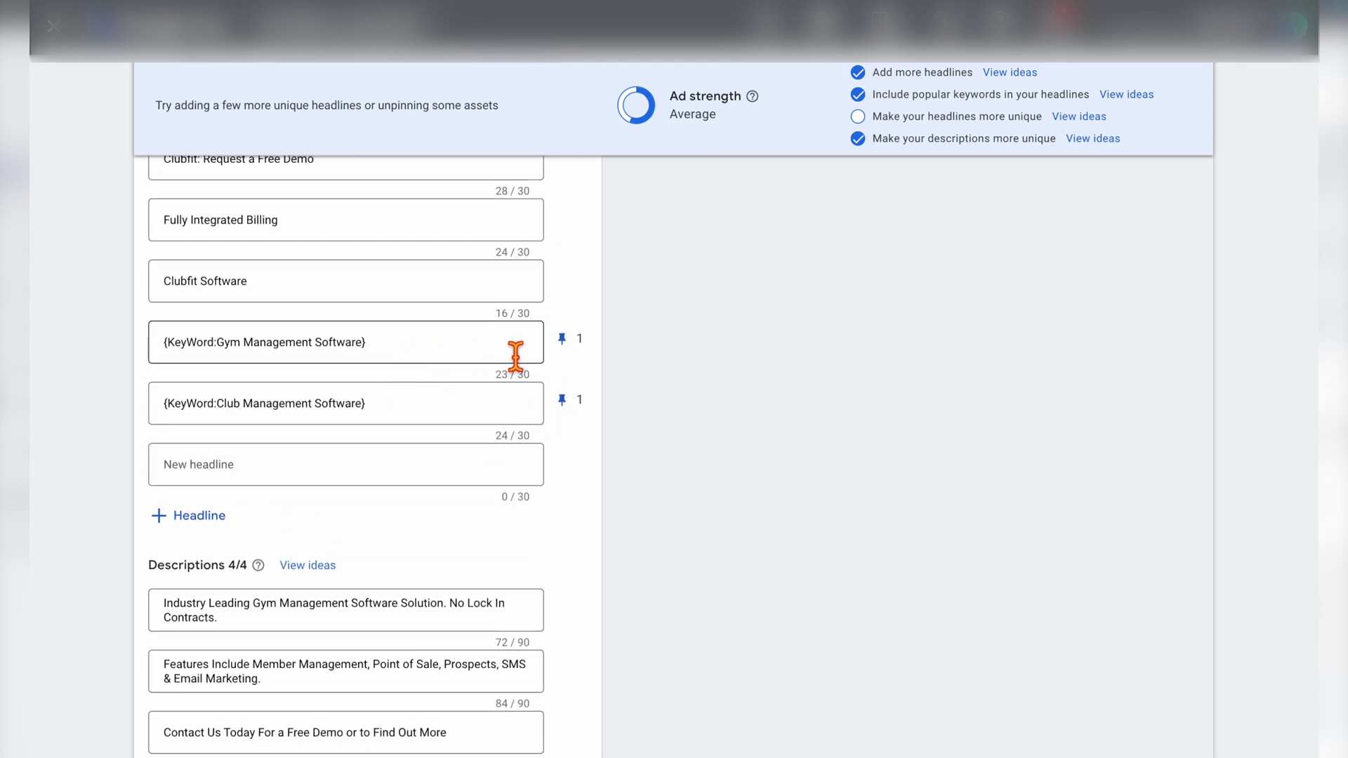
{"action": "scroll", "coordinate": [706, 454], "scroll_direction": "up", "scroll_amount": 12}
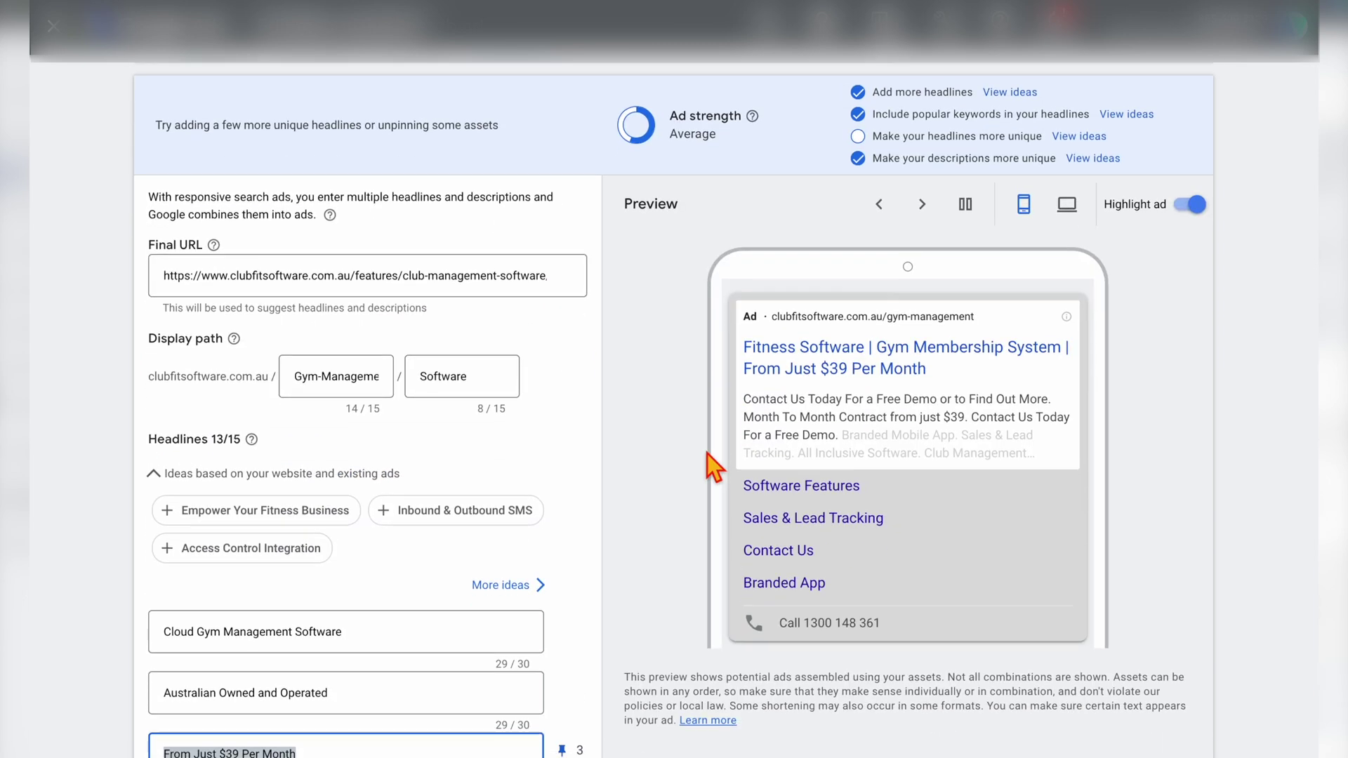
- Cycle through six ad preview combinations, then scroll to the 'Request a Free Demo' headline
{"action": "left_click", "coordinate": [922, 204]}
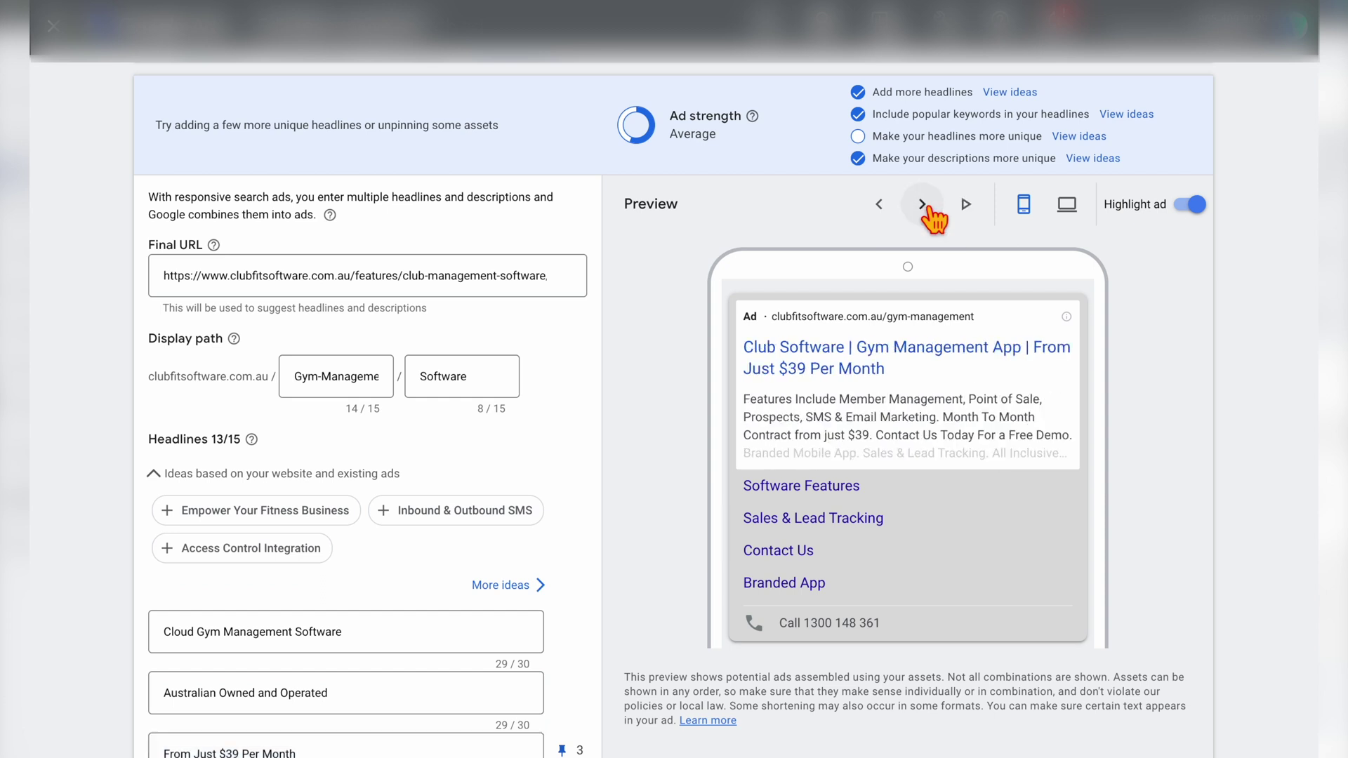
{"action": "left_click", "coordinate": [922, 204]}
{"action": "left_click", "coordinate": [922, 204]}
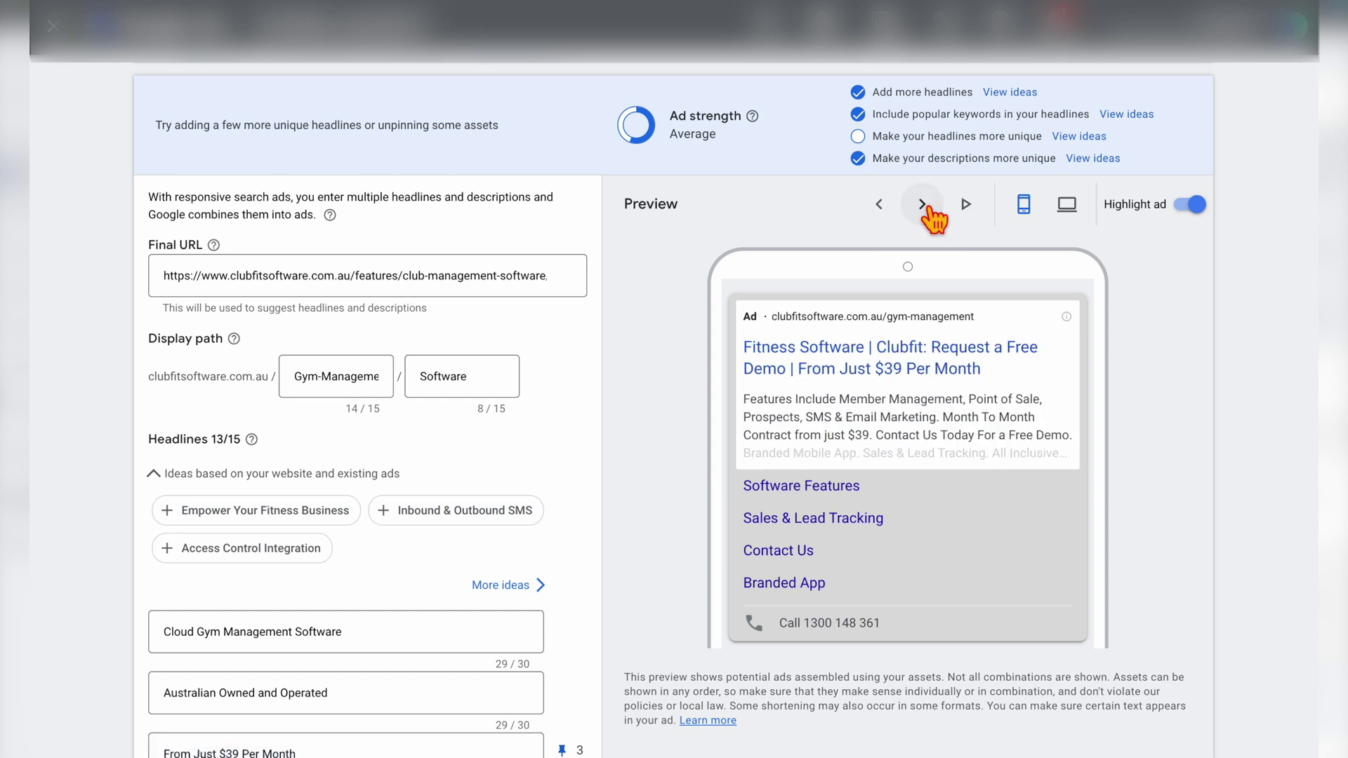
{"action": "left_click", "coordinate": [922, 204]}
{"action": "left_click", "coordinate": [923, 205]}
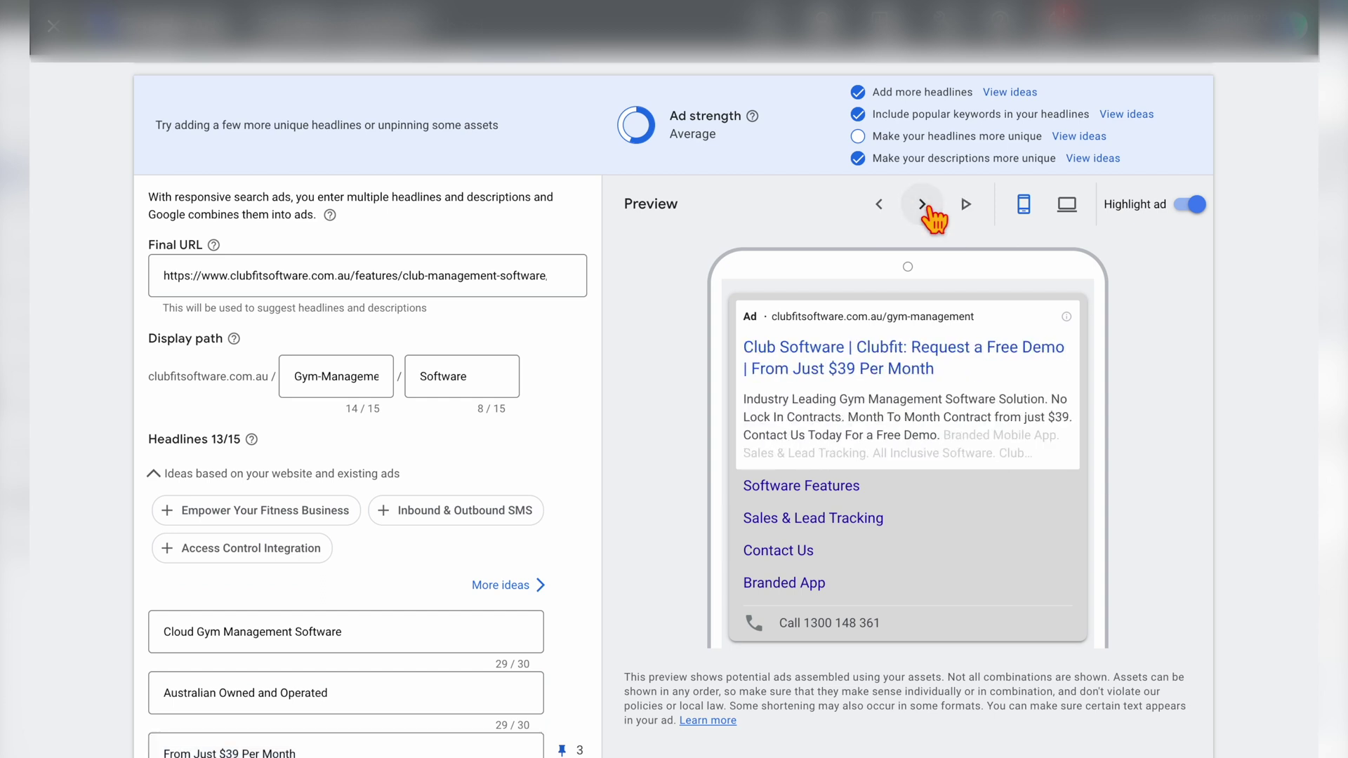
{"action": "left_click", "coordinate": [923, 204]}
{"action": "left_click", "coordinate": [541, 511]}
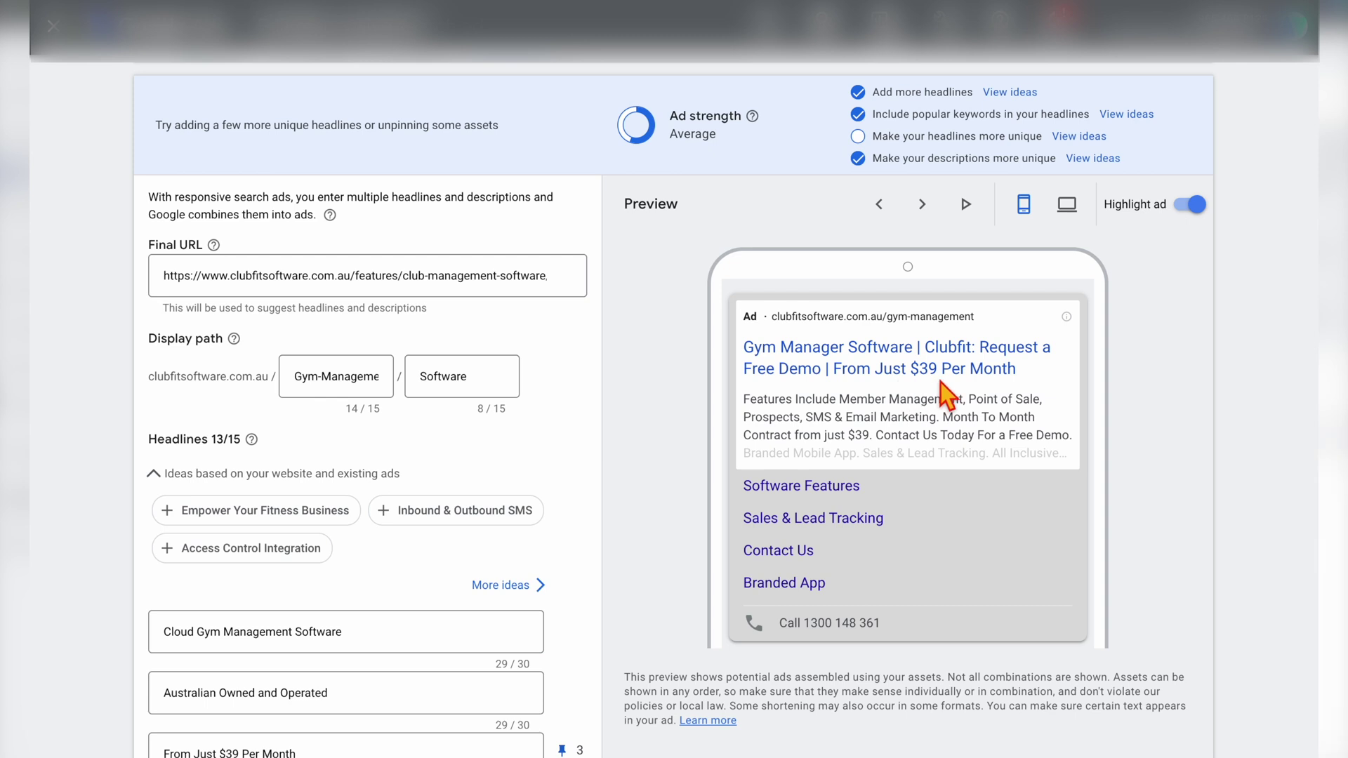
{"action": "scroll", "coordinate": [878, 402], "scroll_direction": "up", "scroll_amount": 1}
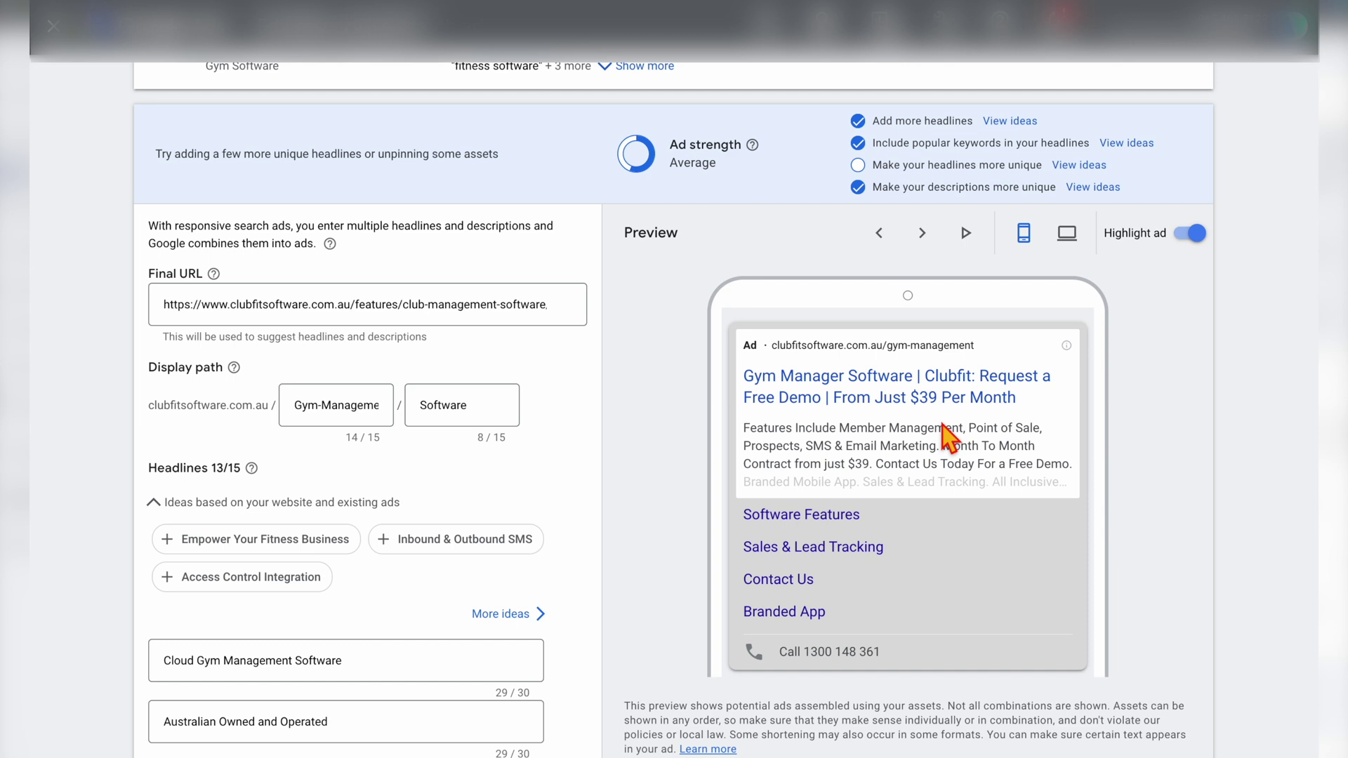
{"action": "scroll", "coordinate": [499, 507], "scroll_direction": "down", "scroll_amount": 4}
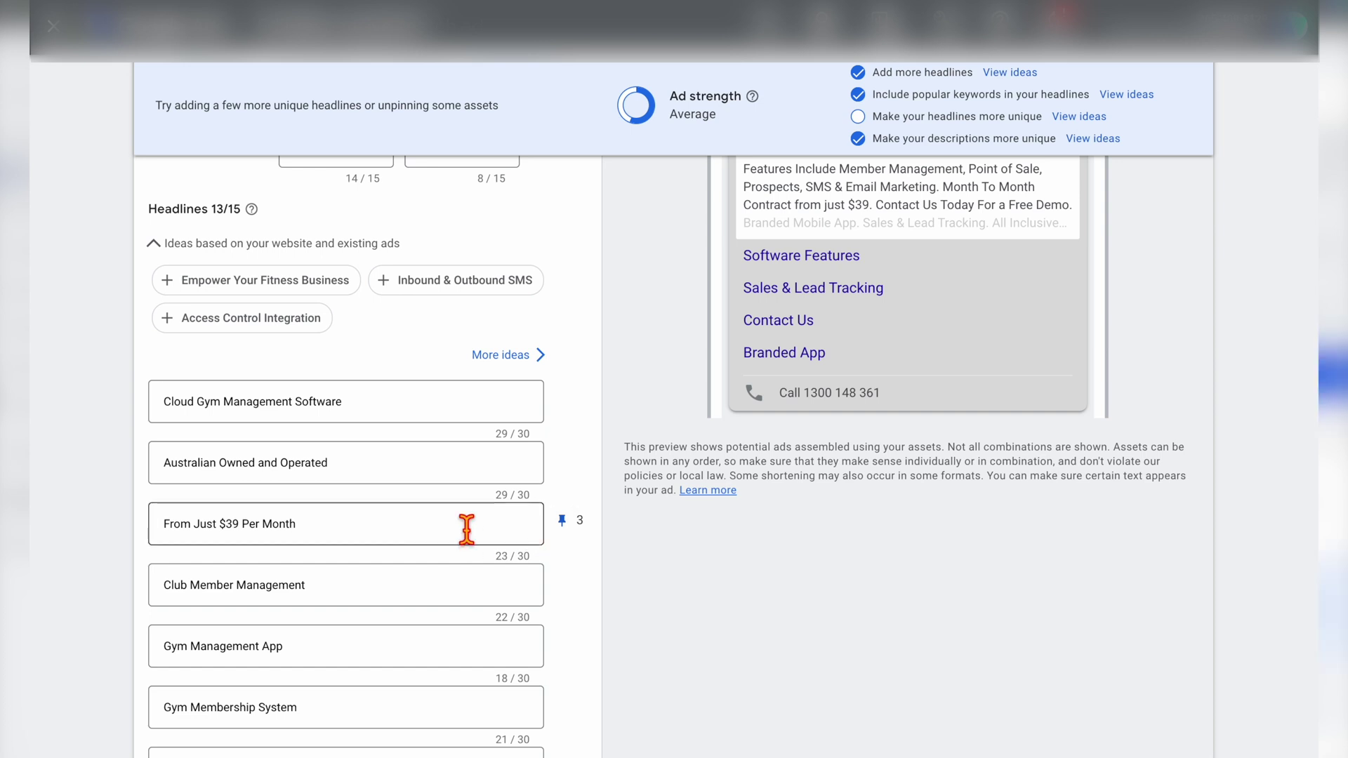
{"action": "scroll", "coordinate": [473, 541], "scroll_direction": "up", "scroll_amount": 3}
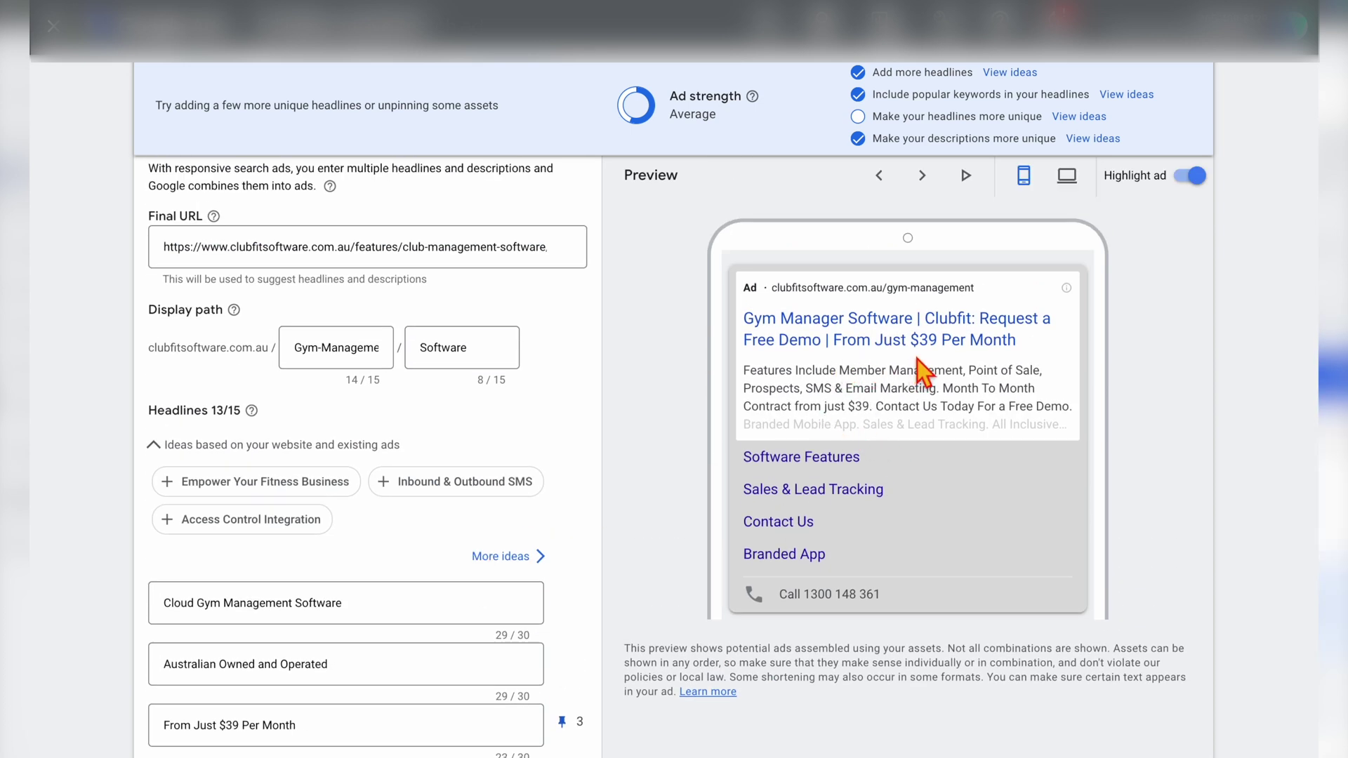
{"action": "scroll", "coordinate": [351, 459], "scroll_direction": "down", "scroll_amount": 4}
{"action": "scroll", "coordinate": [351, 456], "scroll_direction": "down", "scroll_amount": 3}
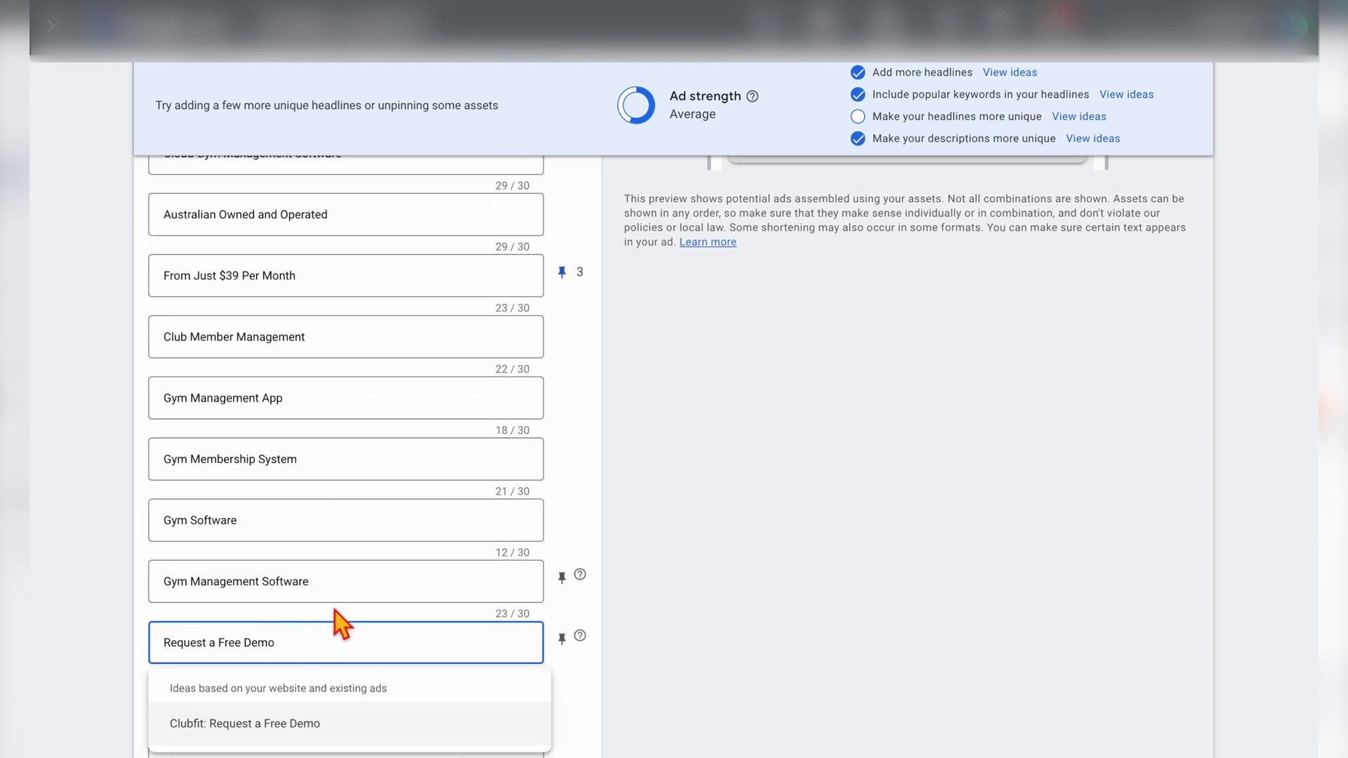
- Pin 'Request a Free Demo' to position 3 and unpin 'From Just $39 Per Month'
{"action": "left_click", "coordinate": [335, 614]}
{"action": "left_click", "coordinate": [562, 641]}
{"action": "left_click", "coordinate": [706, 616]}
{"action": "scroll", "coordinate": [534, 492], "scroll_direction": "up", "scroll_amount": 2}
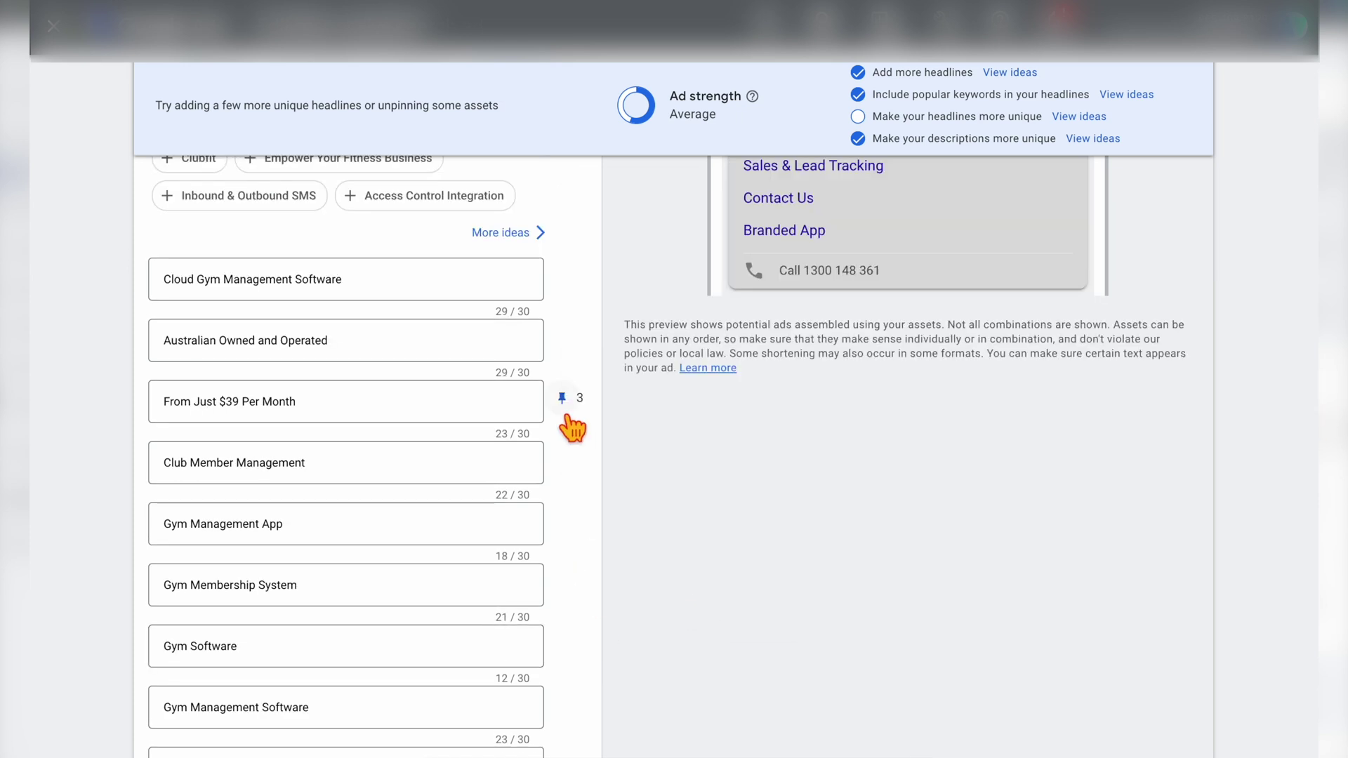
{"action": "left_click", "coordinate": [564, 403]}
{"action": "left_click", "coordinate": [638, 412]}
{"action": "scroll", "coordinate": [773, 351], "scroll_direction": "up", "scroll_amount": 6}
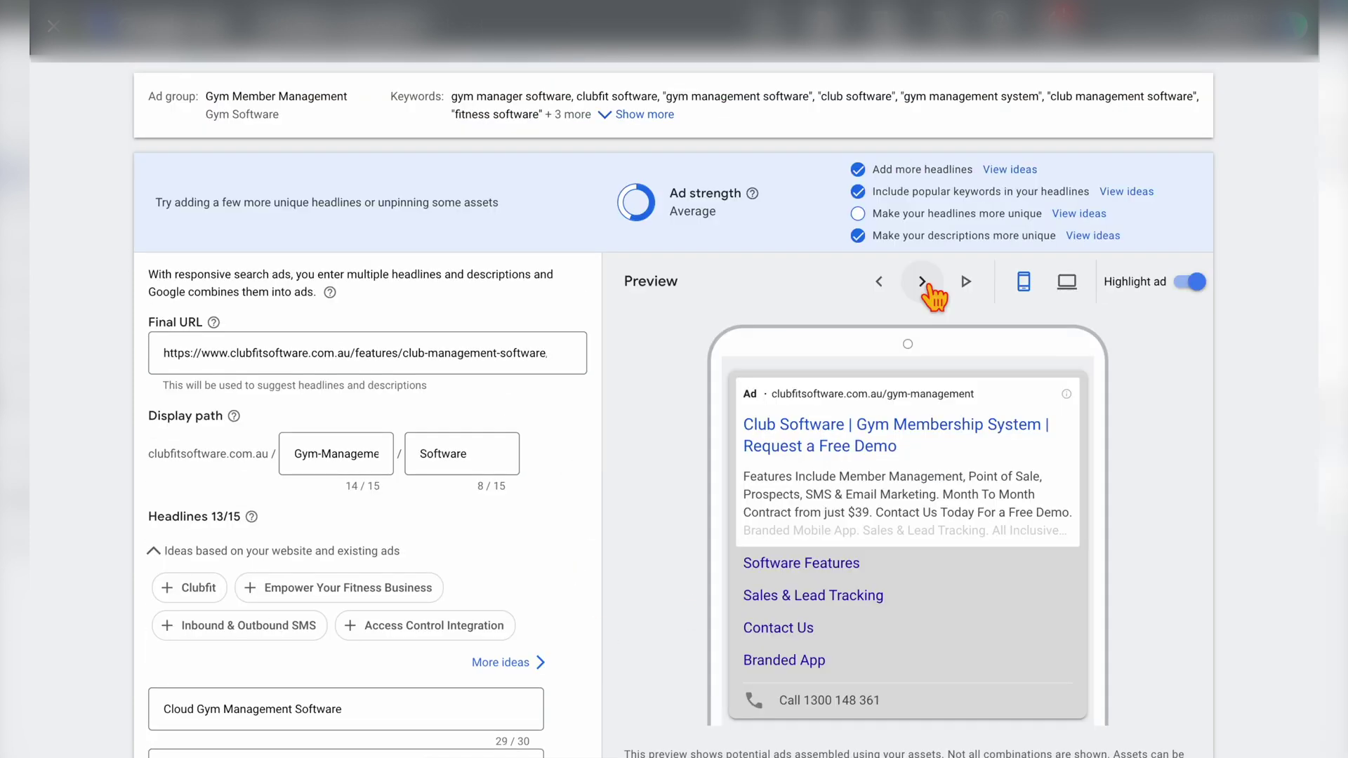
- Preview two more combinations and add the suggested headline 'Empower Your Fitness Business'
{"action": "left_click", "coordinate": [921, 281]}
{"action": "left_click", "coordinate": [921, 282]}
{"action": "scroll", "coordinate": [886, 367], "scroll_direction": "down", "scroll_amount": 3}
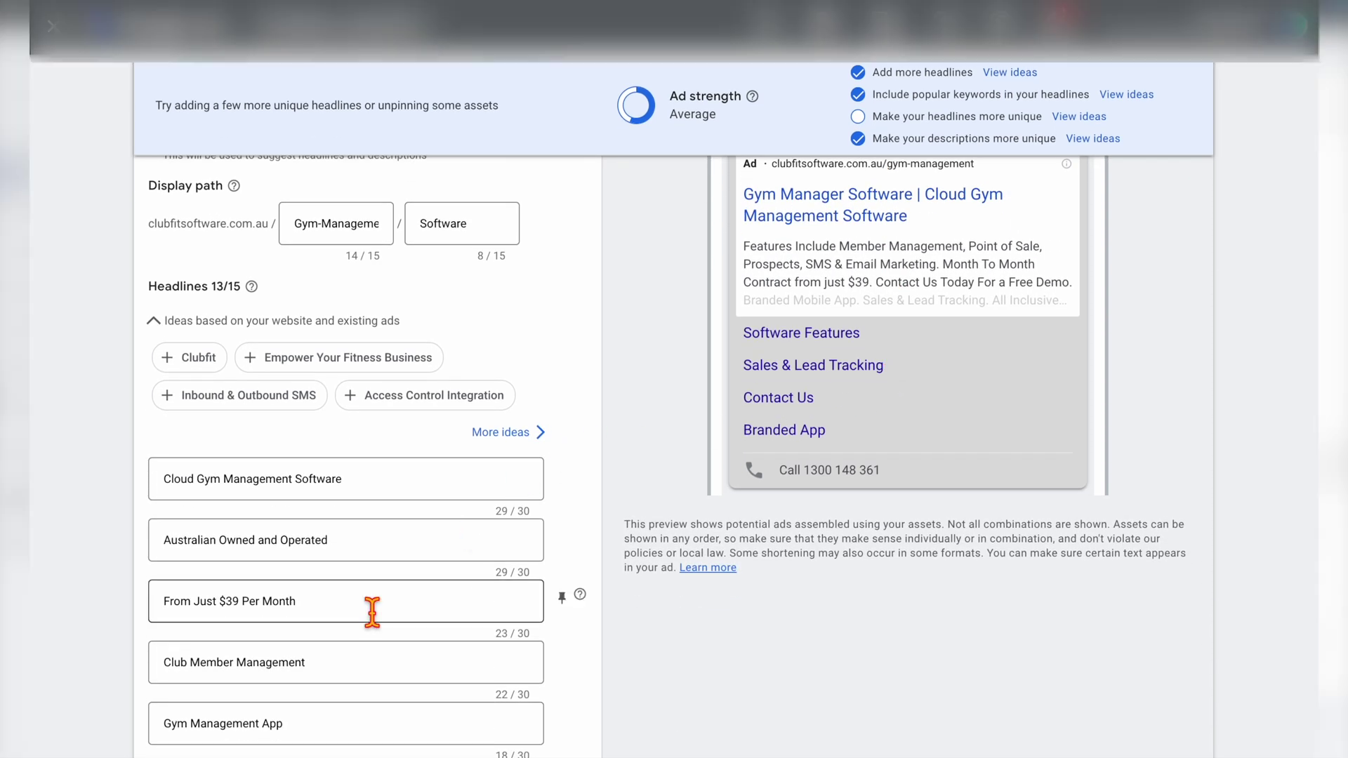
{"action": "scroll", "coordinate": [369, 605], "scroll_direction": "down", "scroll_amount": 8}
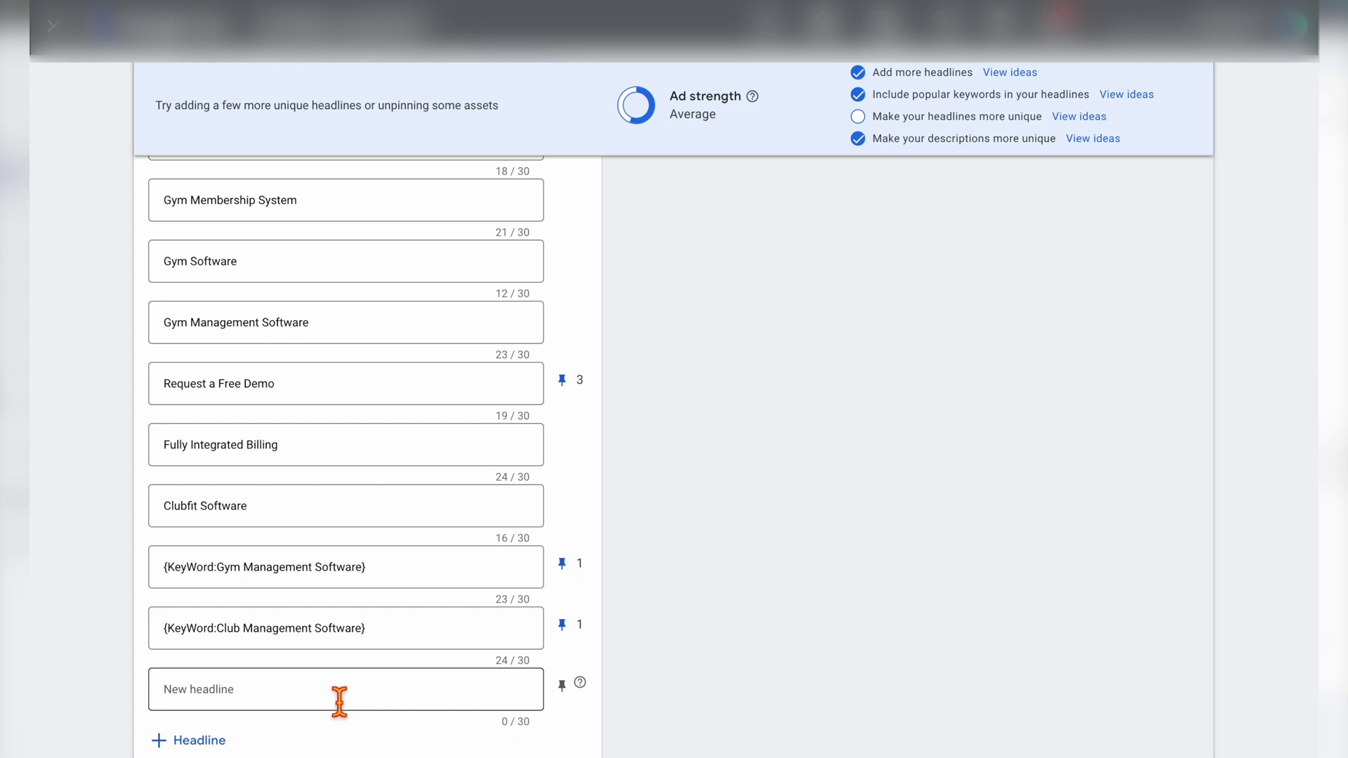
{"action": "left_click", "coordinate": [301, 693]}
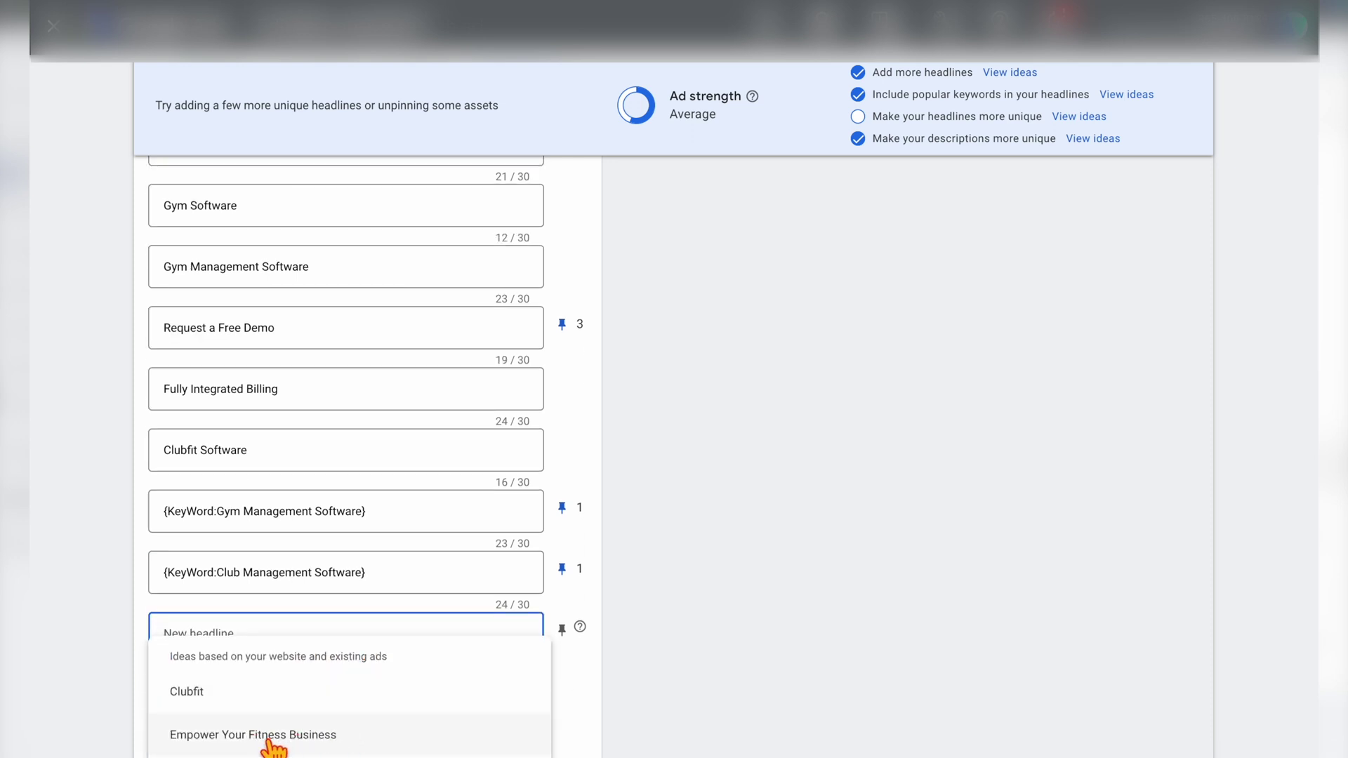
{"action": "left_click", "coordinate": [270, 744]}
{"action": "scroll", "coordinate": [798, 642], "scroll_direction": "up", "scroll_amount": 8}
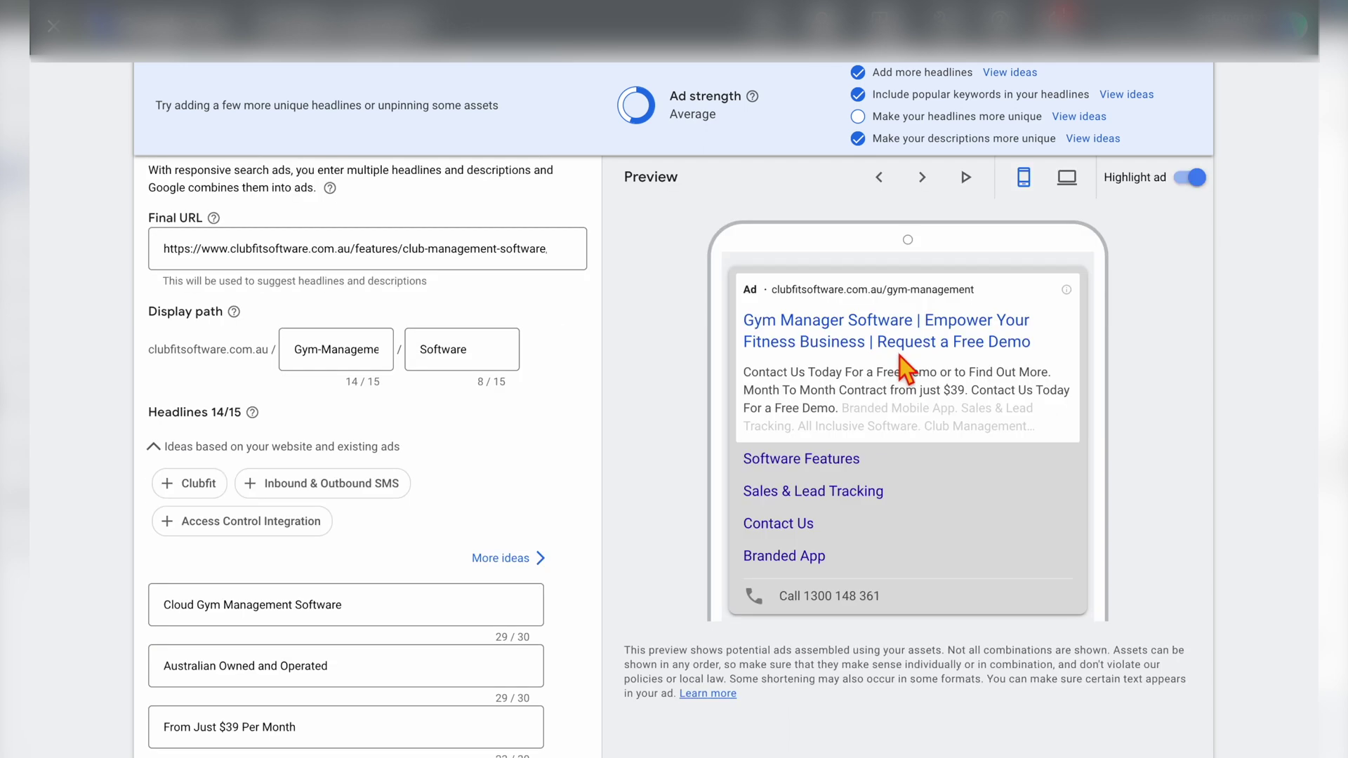
{"action": "scroll", "coordinate": [899, 356], "scroll_direction": "down", "scroll_amount": 4}
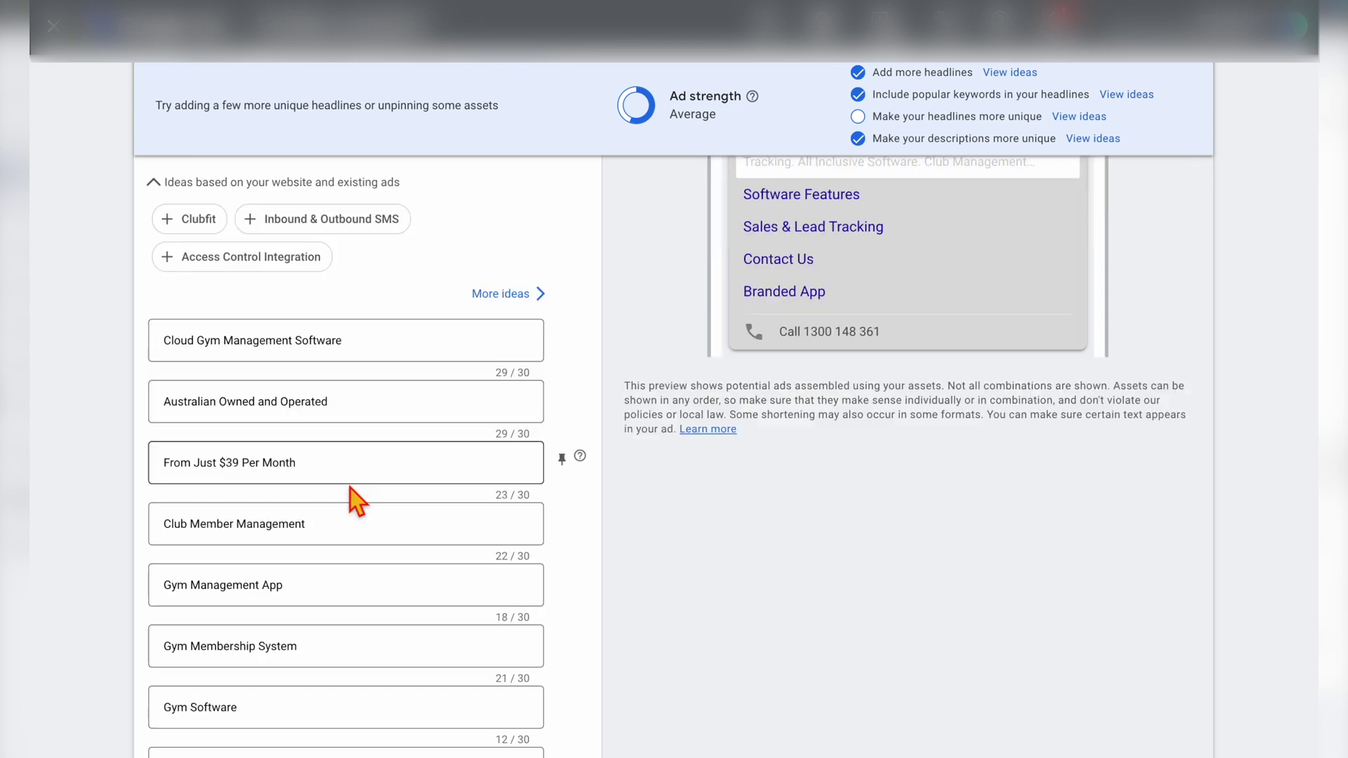
- Select the words 'Just $39 Per Month' in the From Just $39 Per Month headline
{"action": "left_click", "coordinate": [320, 465]}
{"action": "left_click_drag", "start_coordinate": [320, 465], "coordinate": [197, 467]}
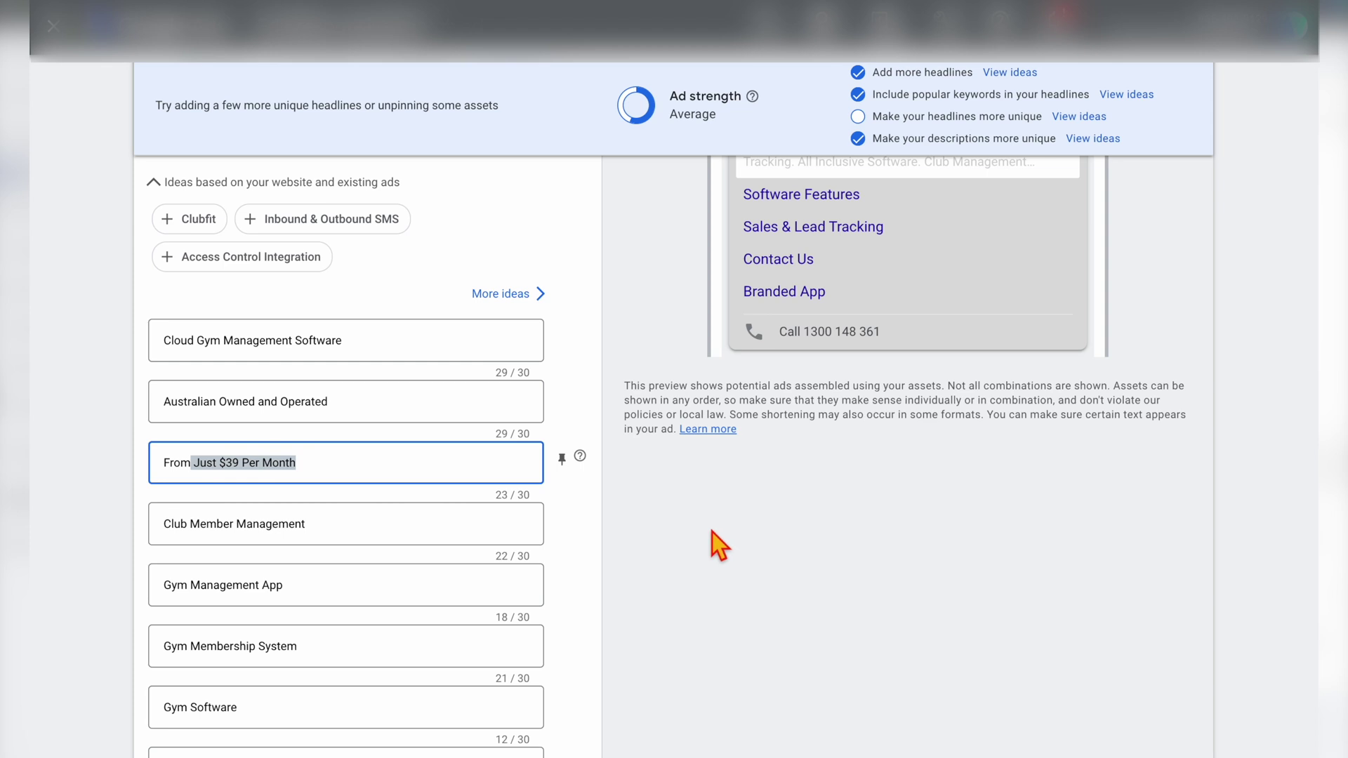
{"action": "scroll", "coordinate": [716, 541], "scroll_direction": "down", "scroll_amount": 15}
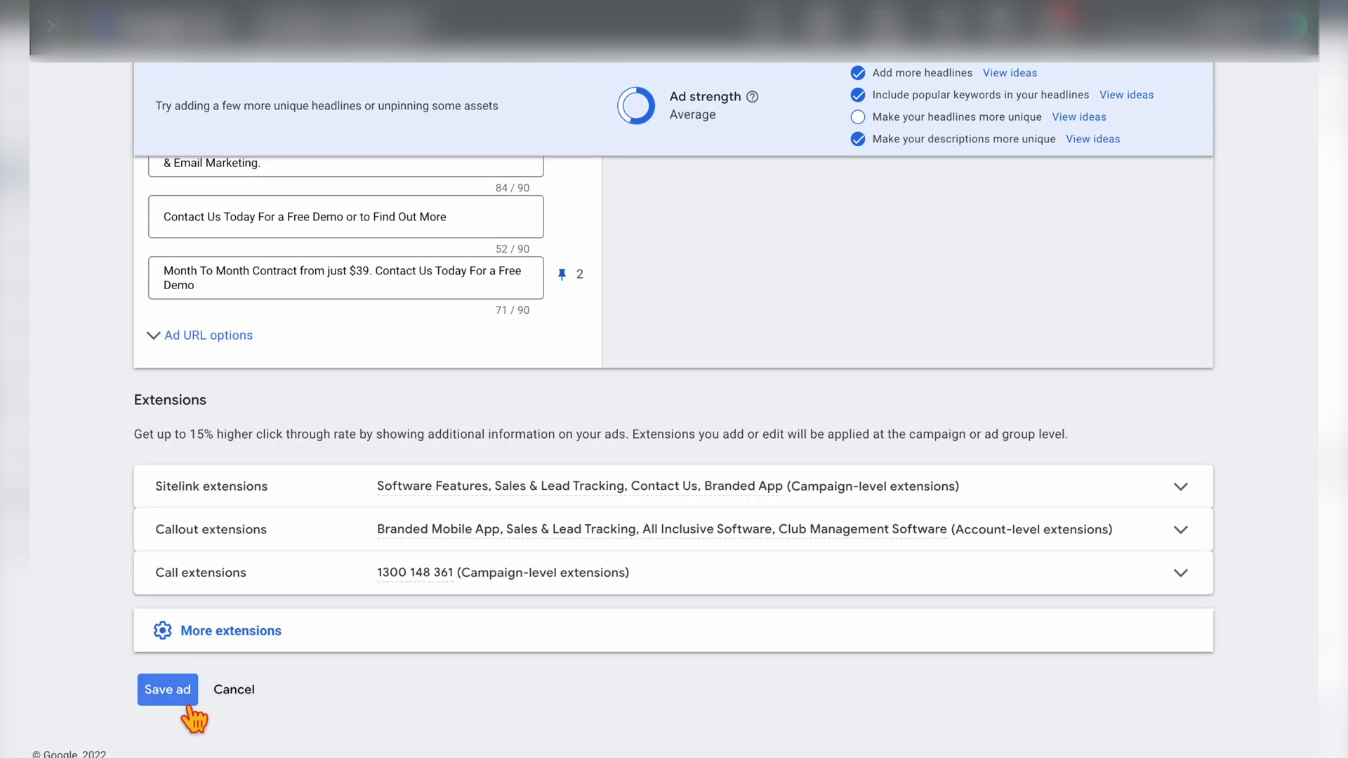
- Save the edited responsive search ad and pause the old expanded text ad
{"action": "left_click", "coordinate": [183, 699]}
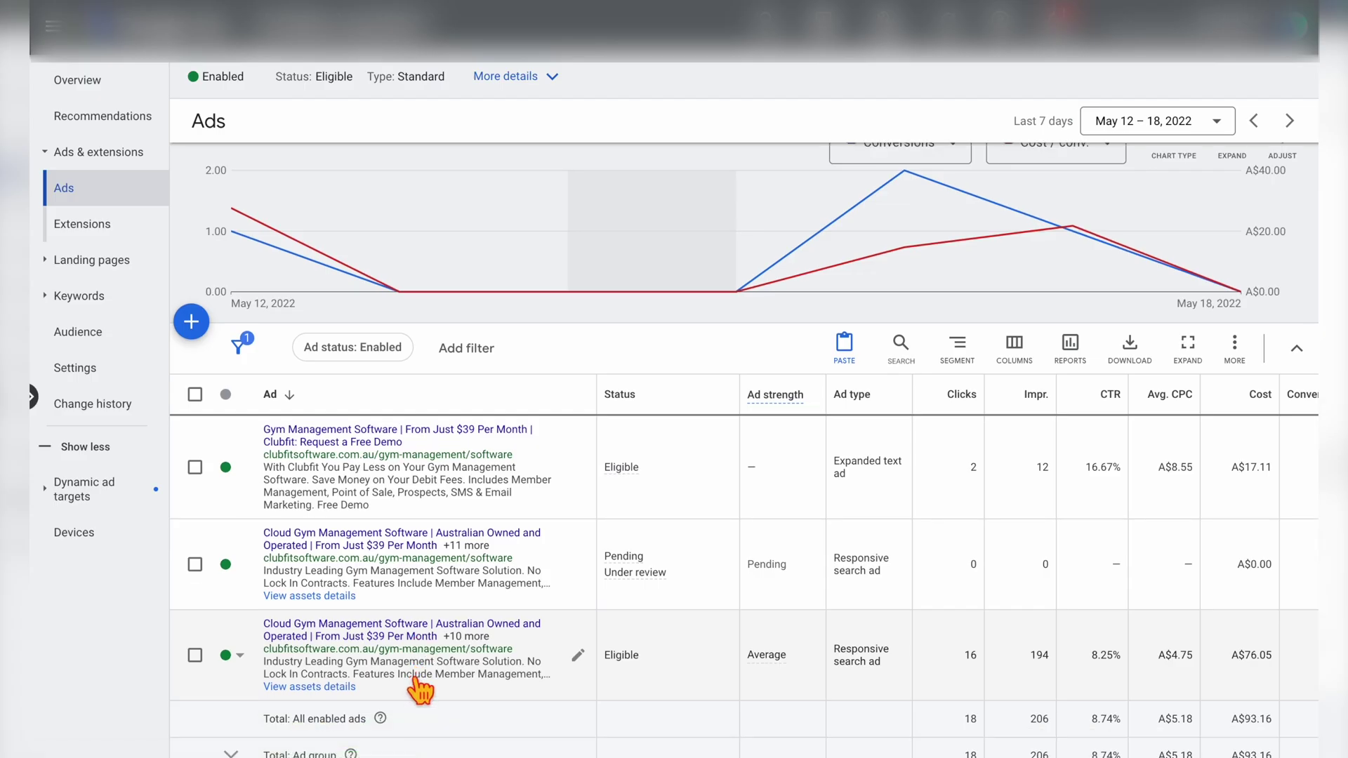
{"action": "left_click", "coordinate": [230, 467]}
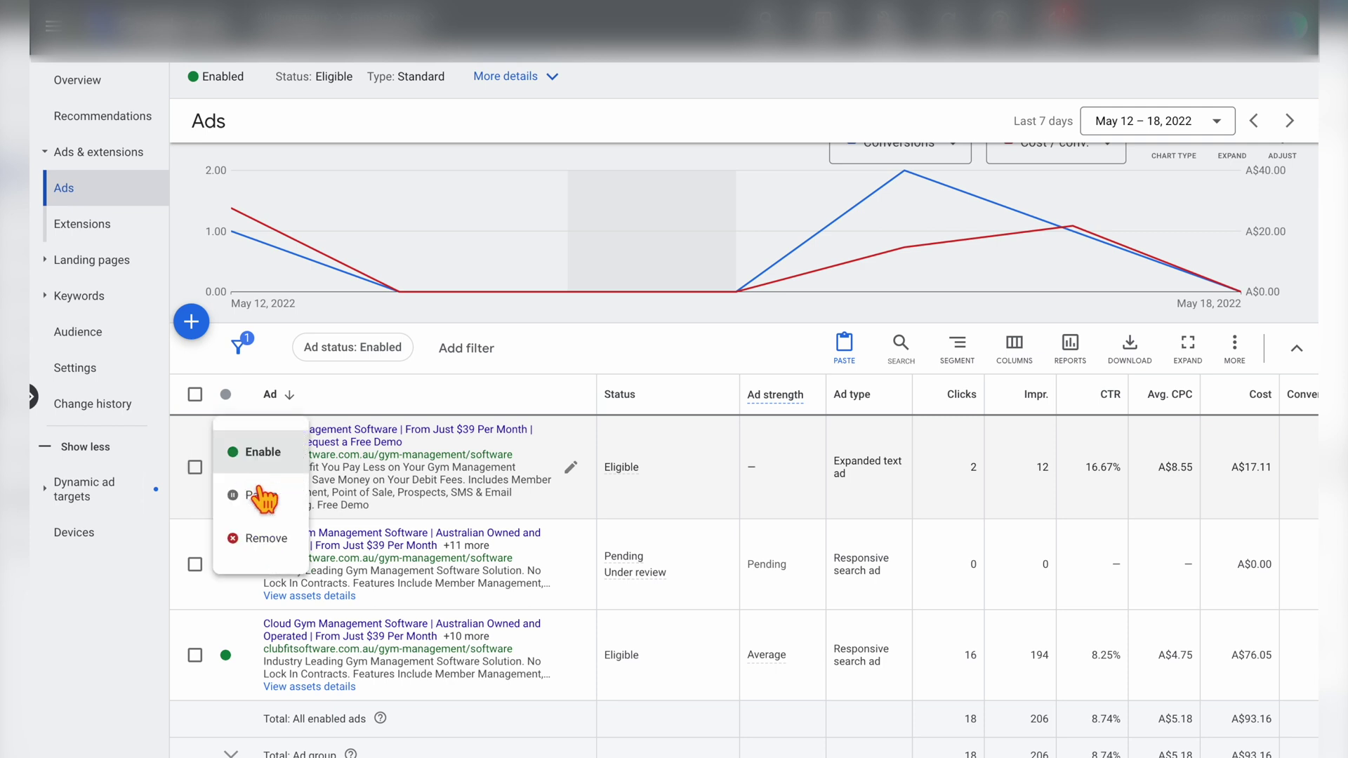
{"action": "left_click", "coordinate": [271, 500]}
{"action": "scroll", "coordinate": [610, 562], "scroll_direction": "down", "scroll_amount": 2}
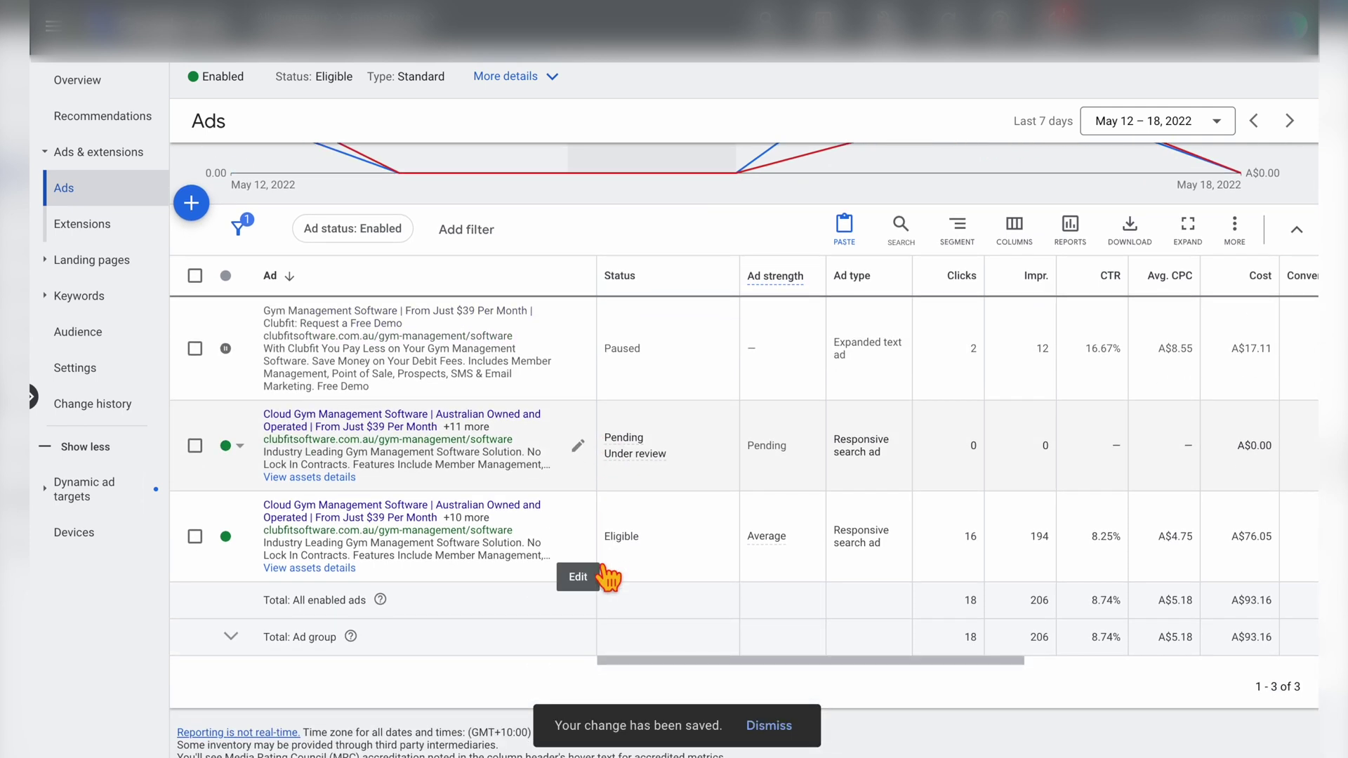